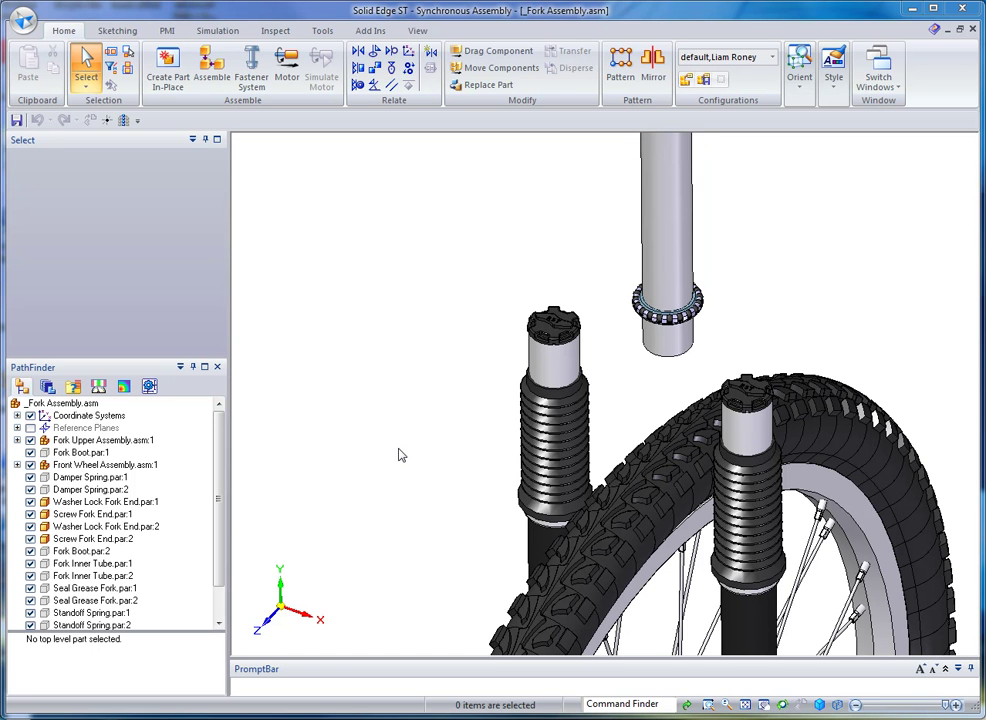
# Step: Open the QL-Mtn Bike Tri-Bar folder in the Parts Library, enlarge the file list and widen the Name column to show full file names
pyautogui.click(48, 387)
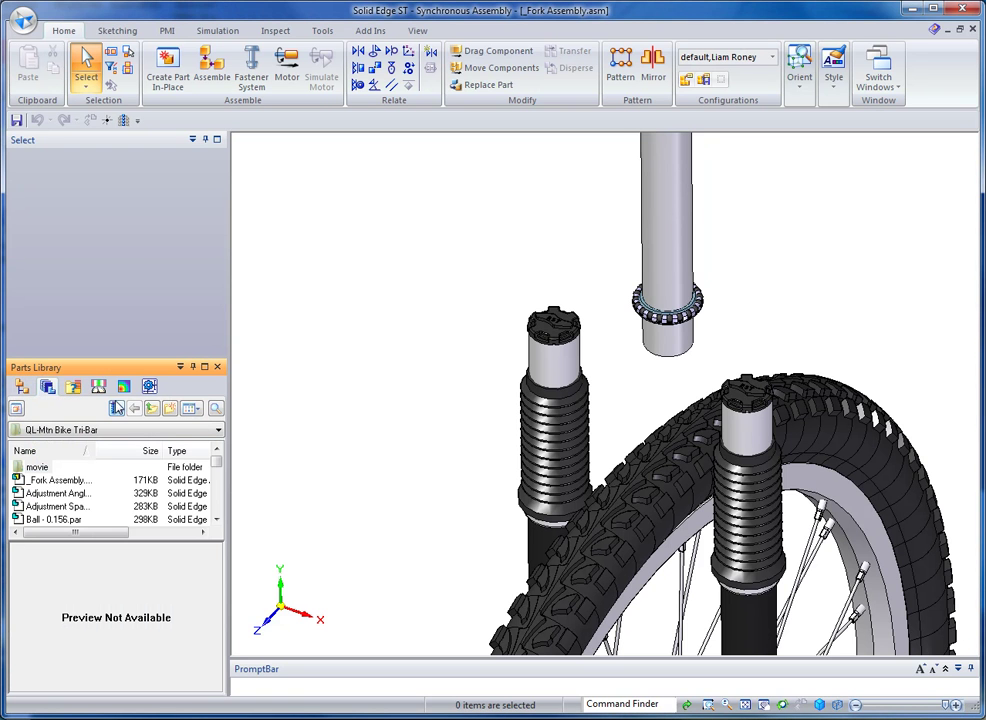
pyautogui.click(44, 430)
pyautogui.click(58, 443)
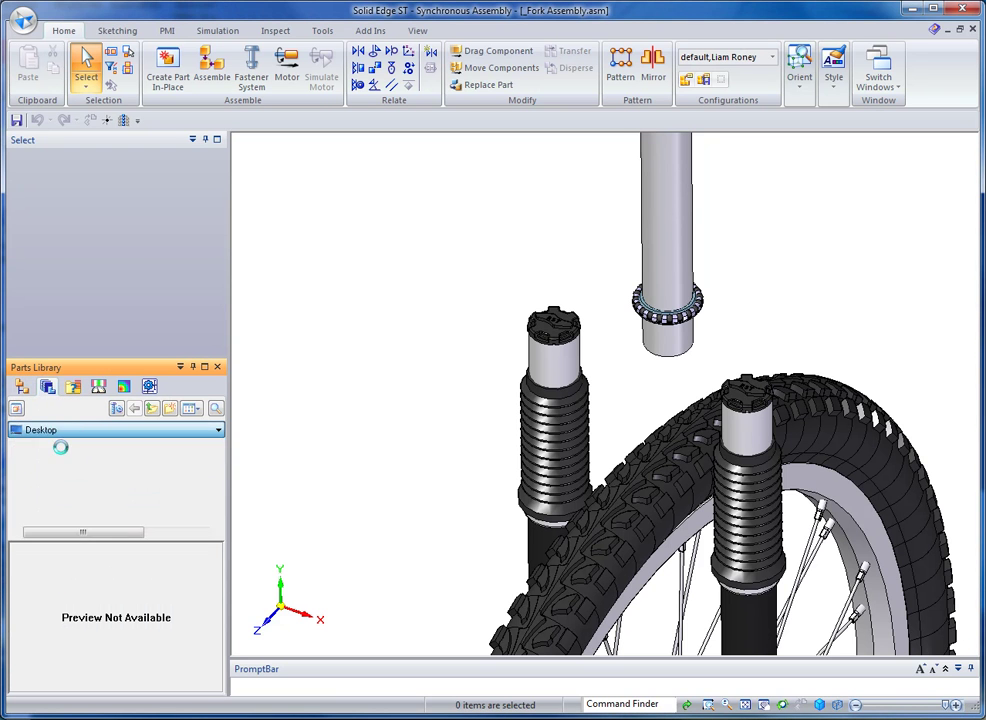
pyautogui.click(205, 366)
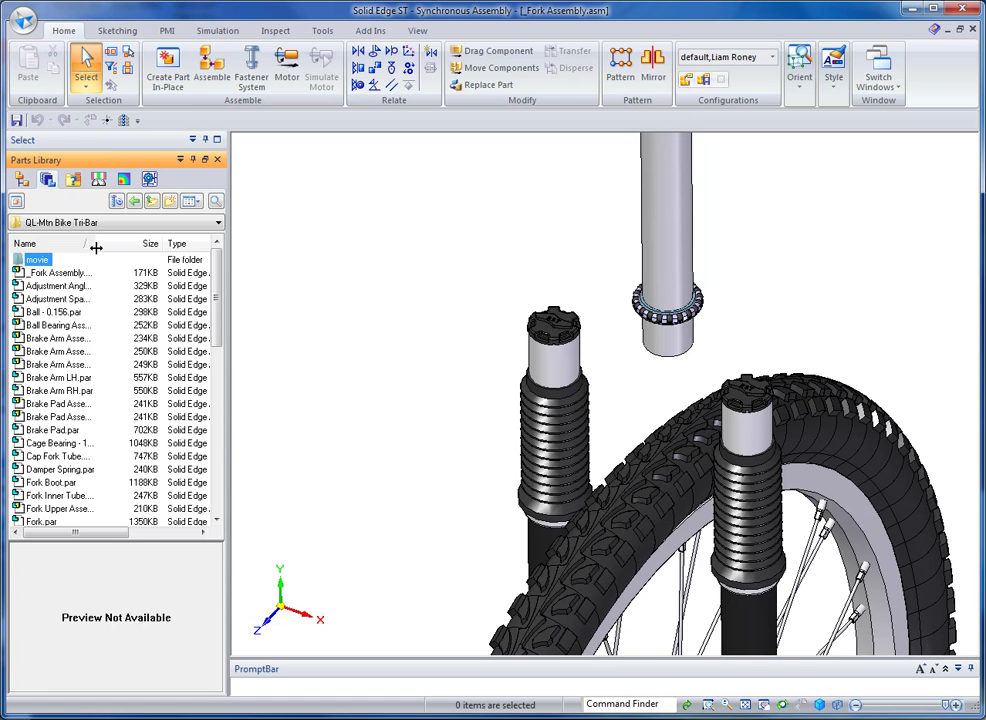
pyautogui.moveTo(96, 247); pyautogui.dragTo(152, 293)
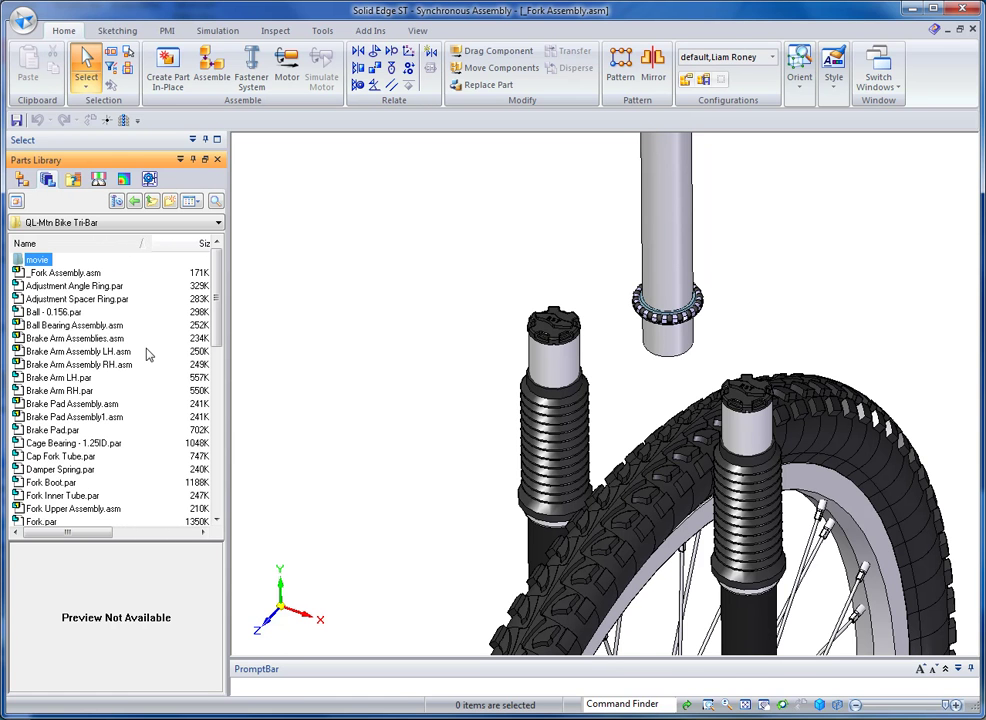
# Step: Place Brake Arm Assembly RH.asm and Brake Arm Assembly LH.asm from the library on opposite sides of the steering tube
pyautogui.click(103, 366)
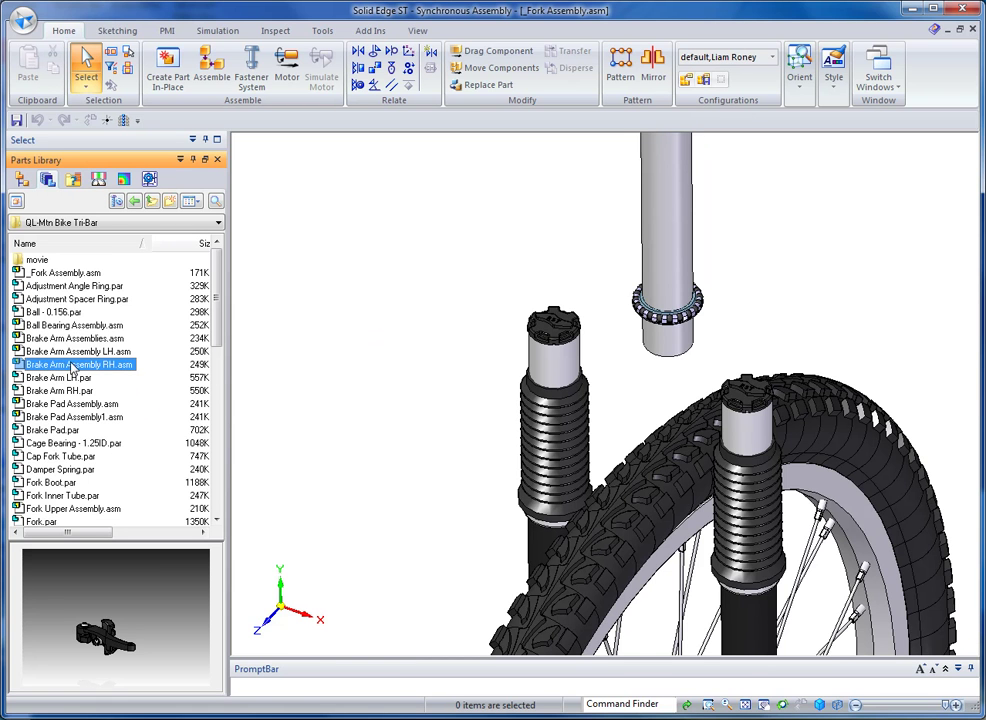
pyautogui.moveTo(72, 370); pyautogui.dragTo(876, 262)
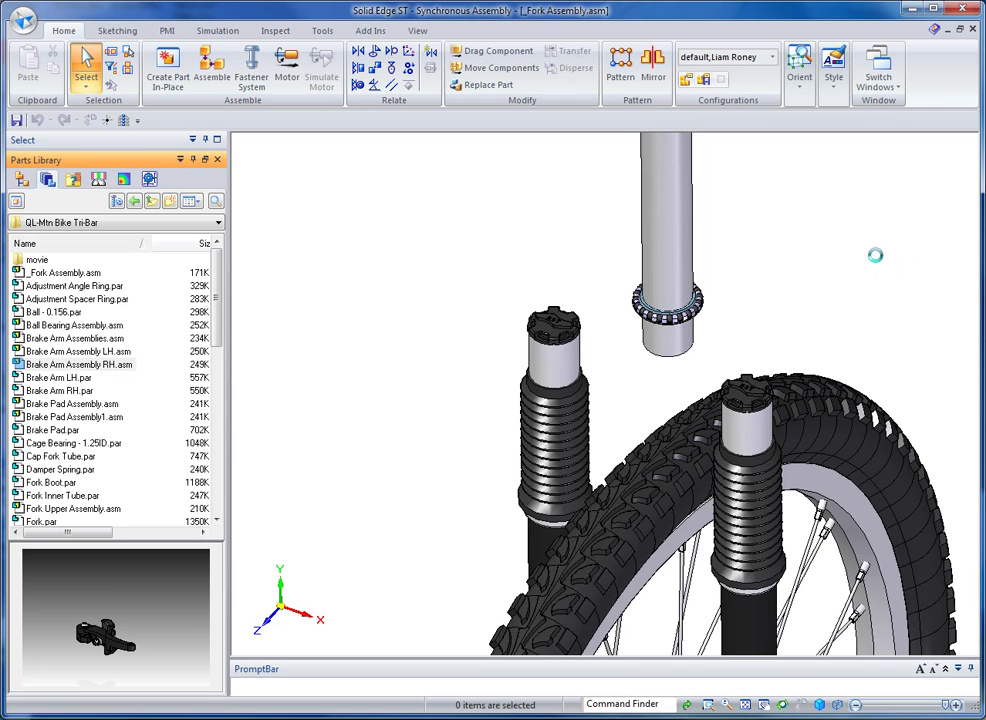
pyautogui.click(78, 352)
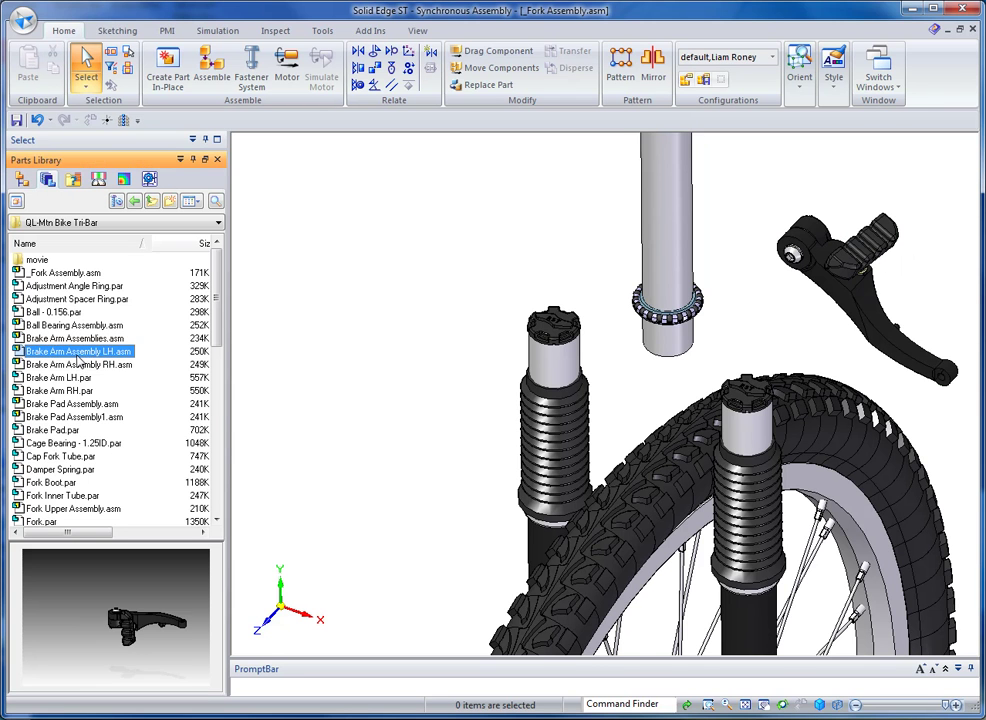
pyautogui.moveTo(57, 358); pyautogui.dragTo(436, 397)
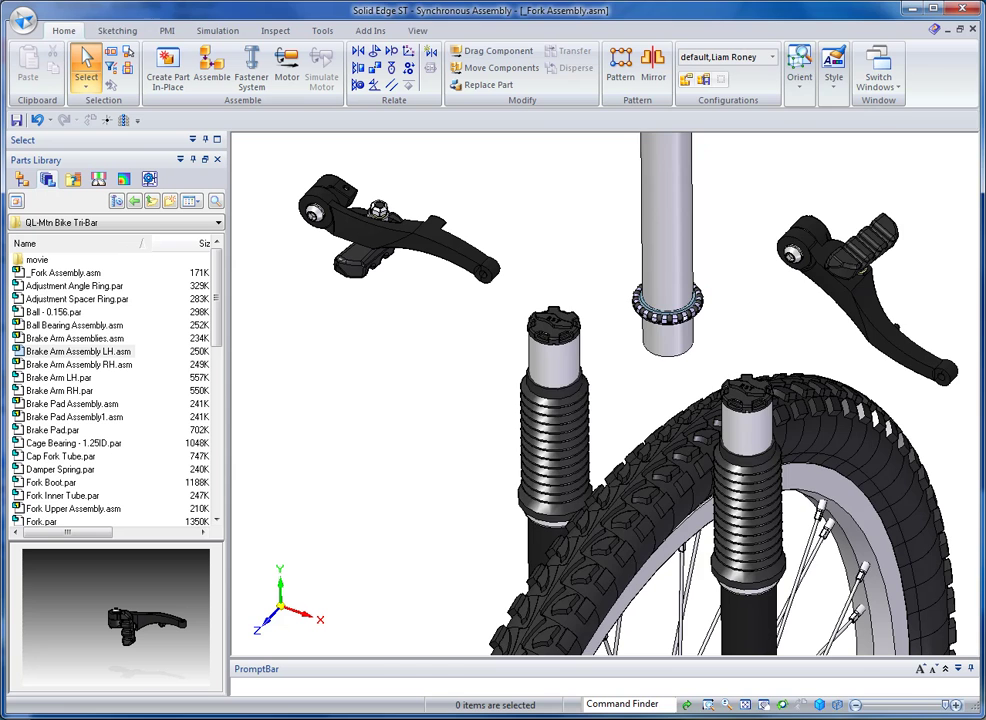
# Step: Switch to Windows Explorer, place Tri-Bar.par into empty space beside the fork in the assembly, and dismiss the Explorer window
pyautogui.hotkey('alt', 'Tab')
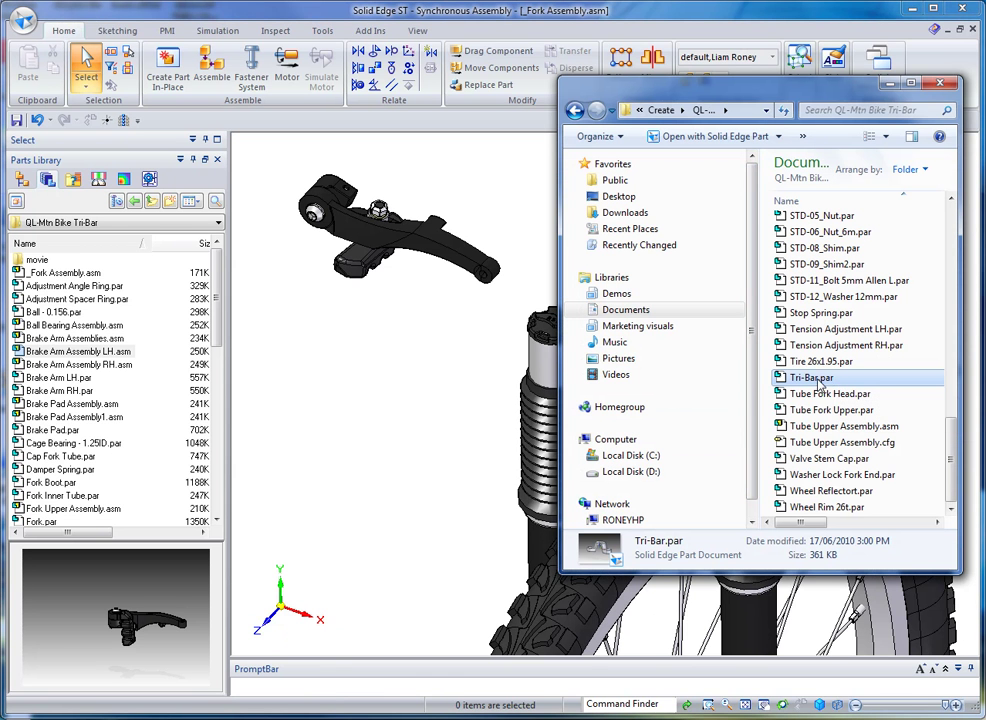
pyautogui.moveTo(818, 381); pyautogui.dragTo(336, 405)
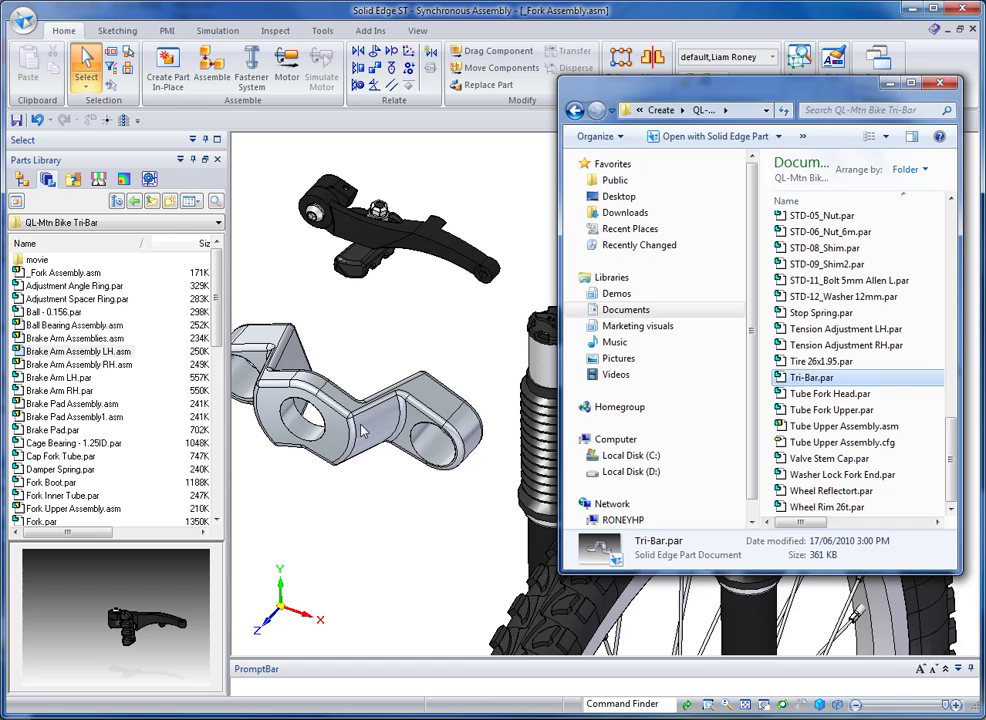
pyautogui.click(907, 83)
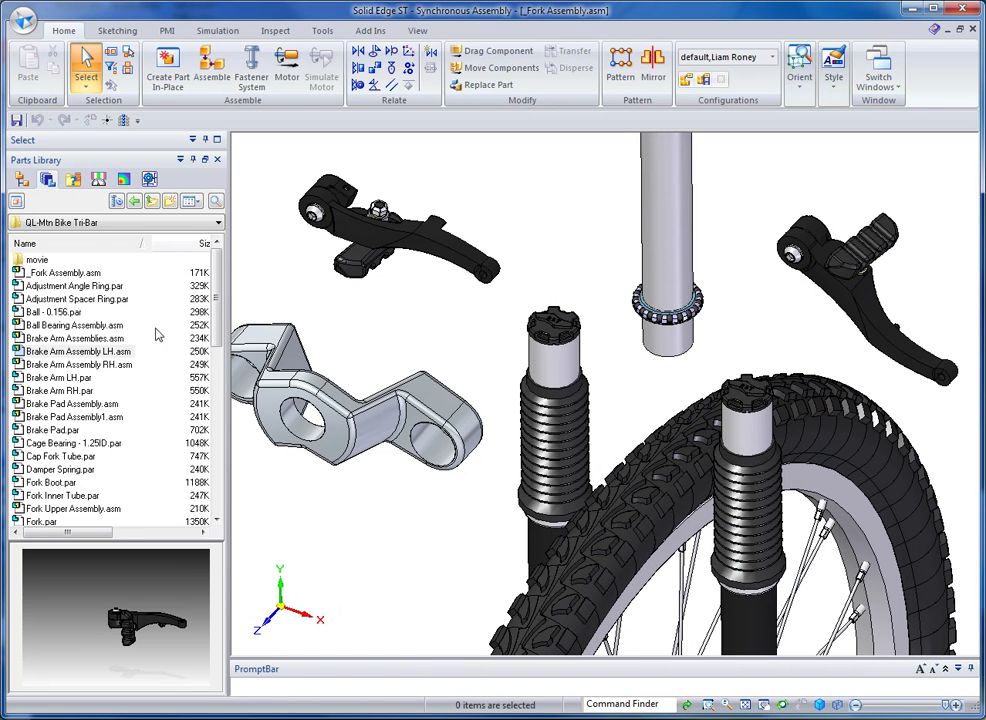
# Step: Find Fork.par in the Parts Library and place it into the assembly
pyautogui.scroll(-1, 218, 355)
pyautogui.scroll(-1, 218, 355)
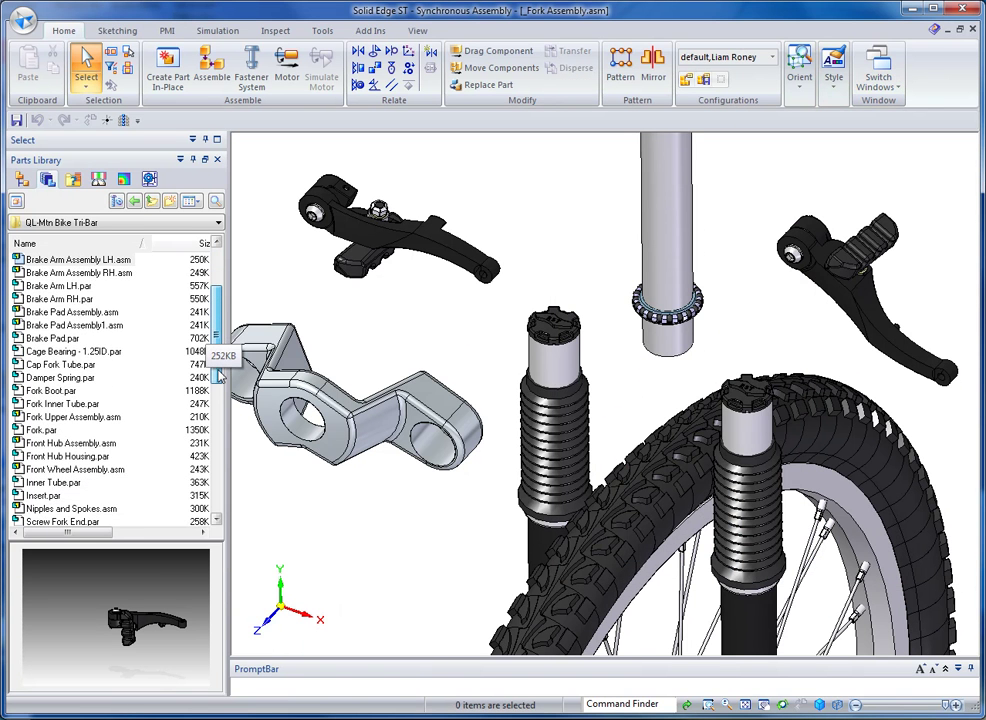
pyautogui.scroll(-1, 222, 381)
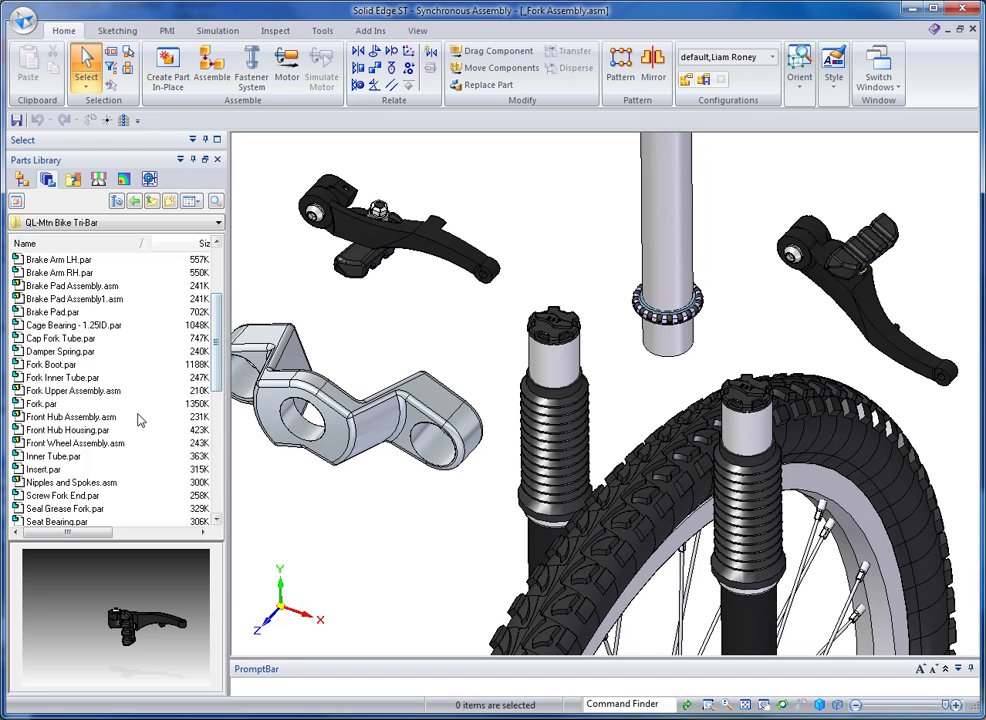
pyautogui.click(45, 403)
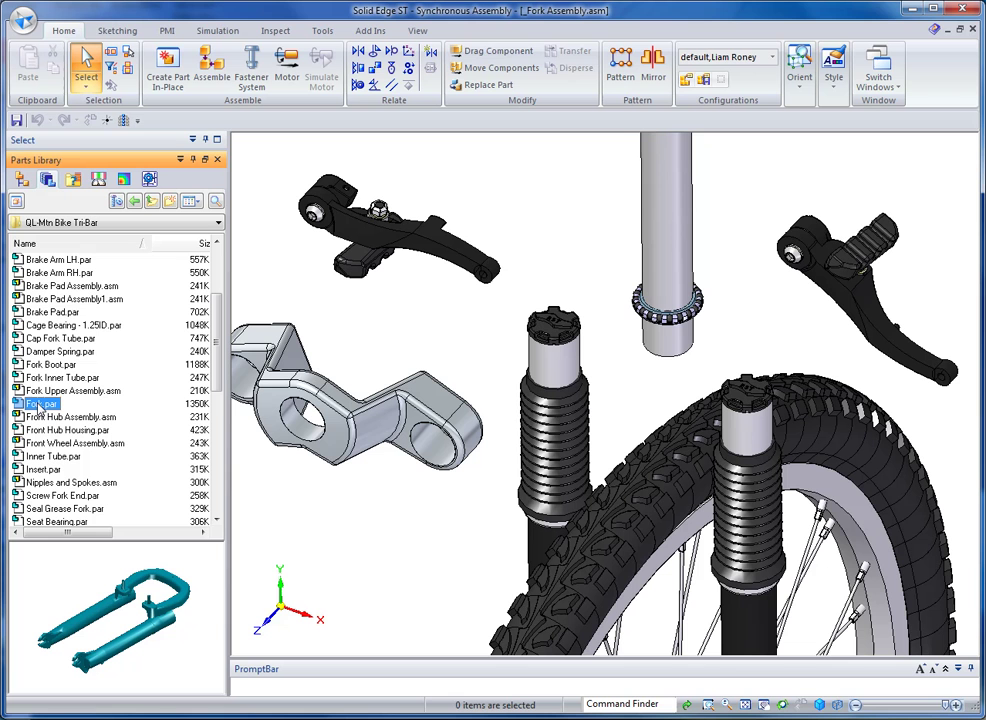
pyautogui.moveTo(31, 405); pyautogui.dragTo(438, 525)
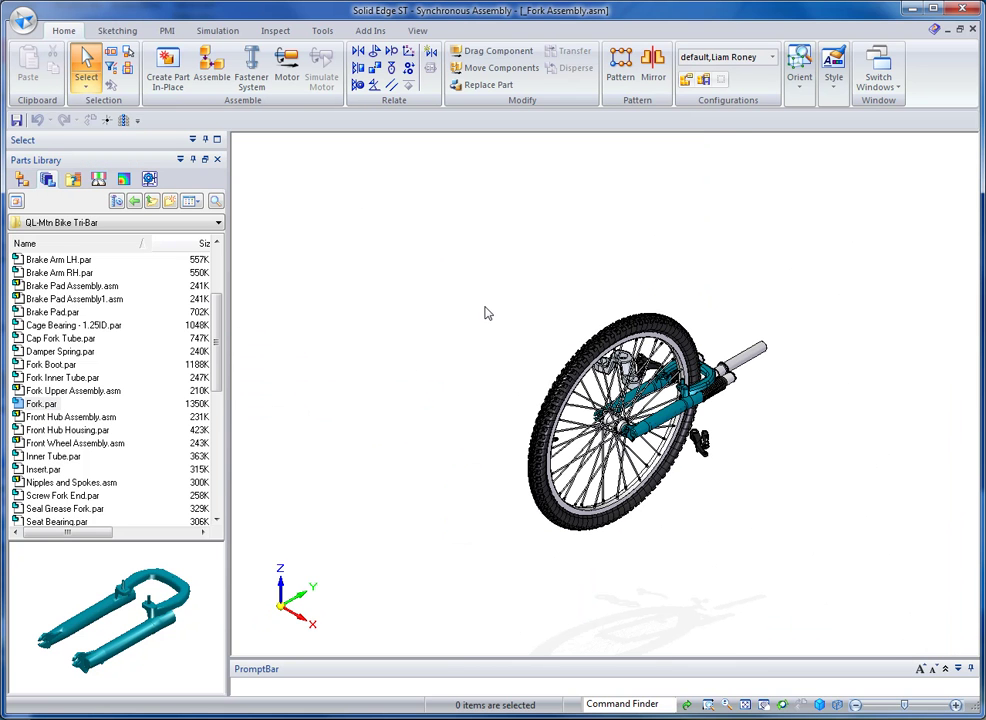
# Step: Return to the assembly's PathFinder tree and restore its pane to normal height
pyautogui.moveTo(521, 258); pyautogui.dragTo(529, 248, button='middle')
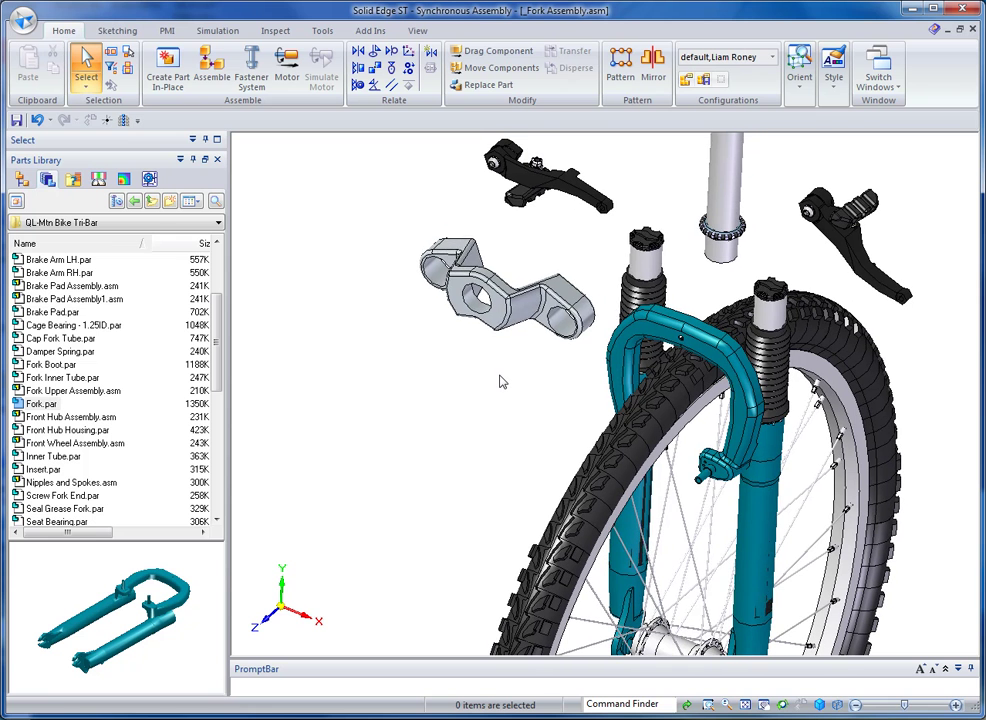
pyautogui.click(23, 182)
pyautogui.click(194, 160)
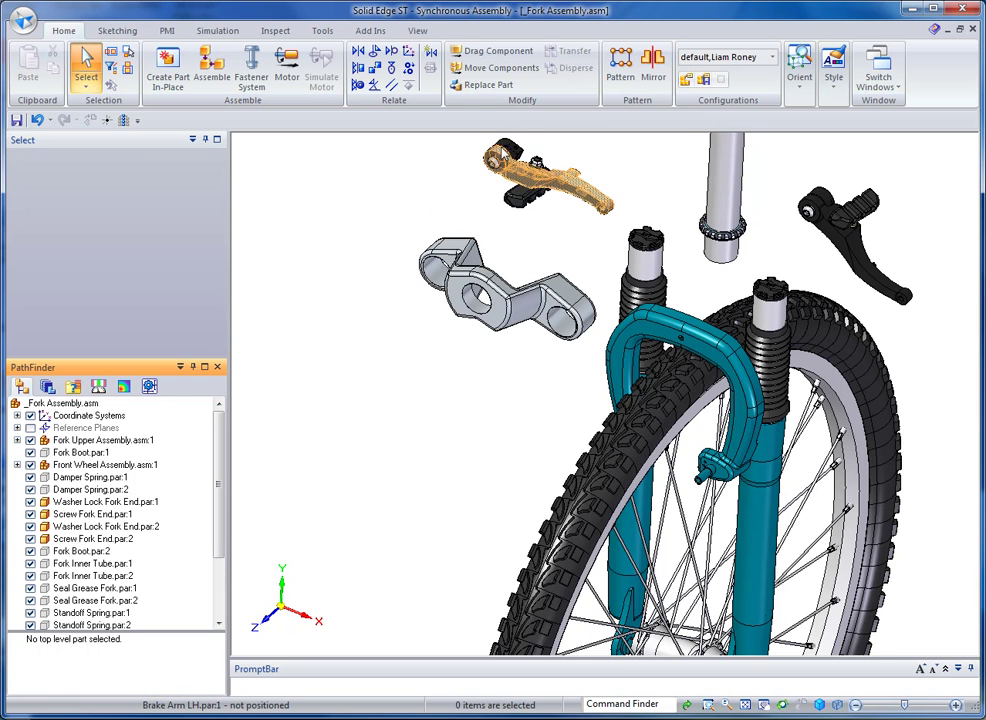
# Step: Start Assemble with the LH brake arm assembly as the placement part and rotate it so the underside of its pivot faces the view
pyautogui.keyDown('shift'); pyautogui.moveTo(522, 150); pyautogui.dragTo(510, 274, button='middle'); pyautogui.keyUp('shift')
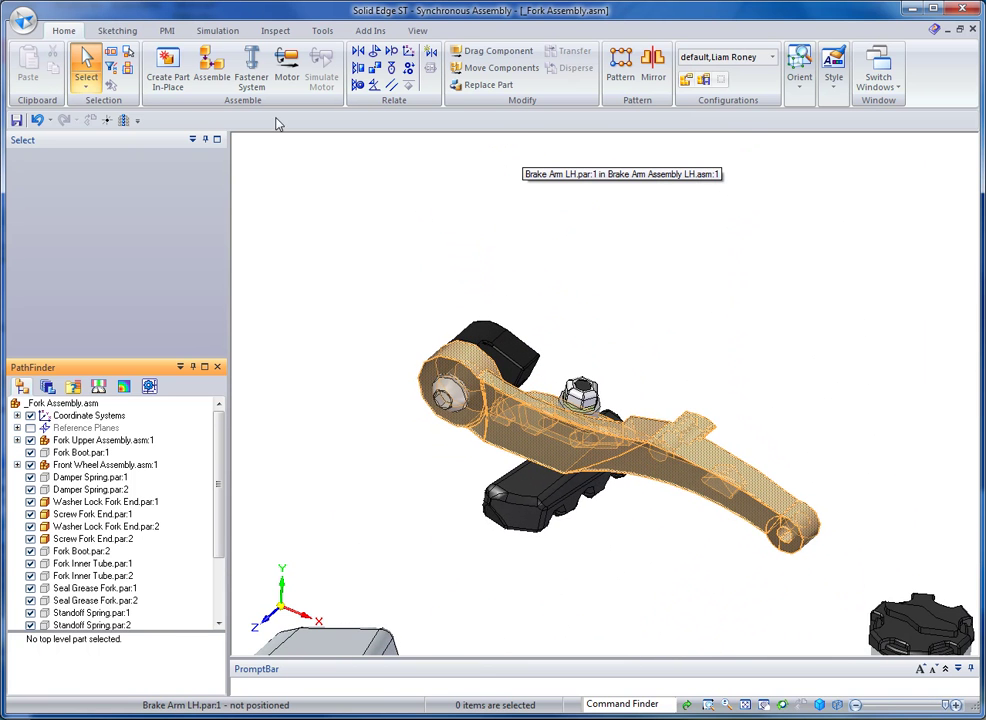
pyautogui.click(212, 68)
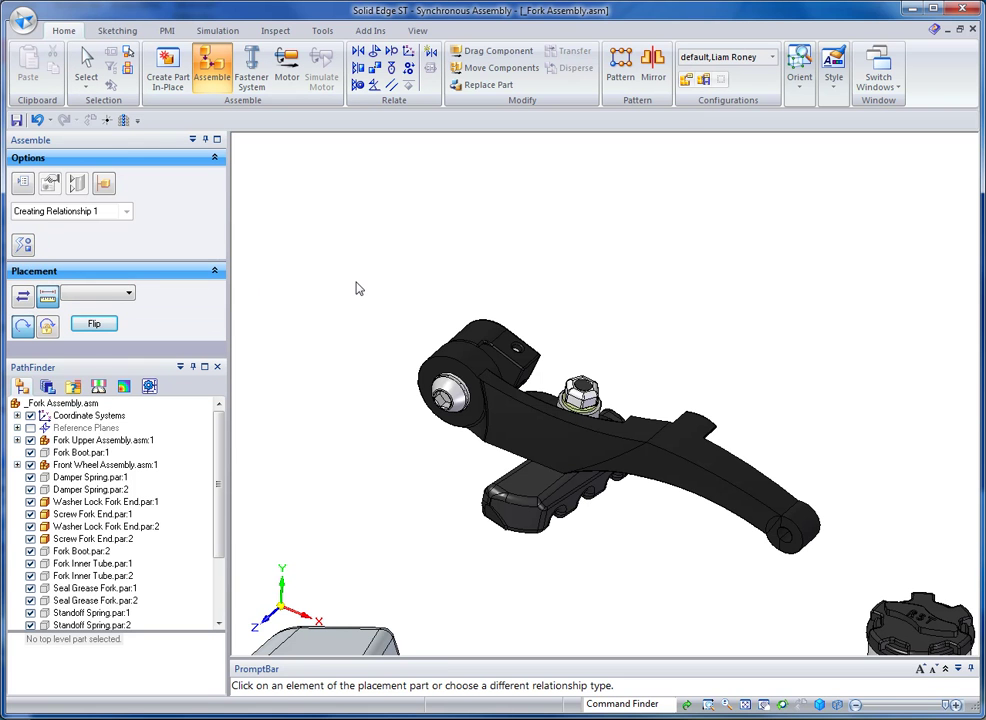
pyautogui.scroll(-2, 412, 289)
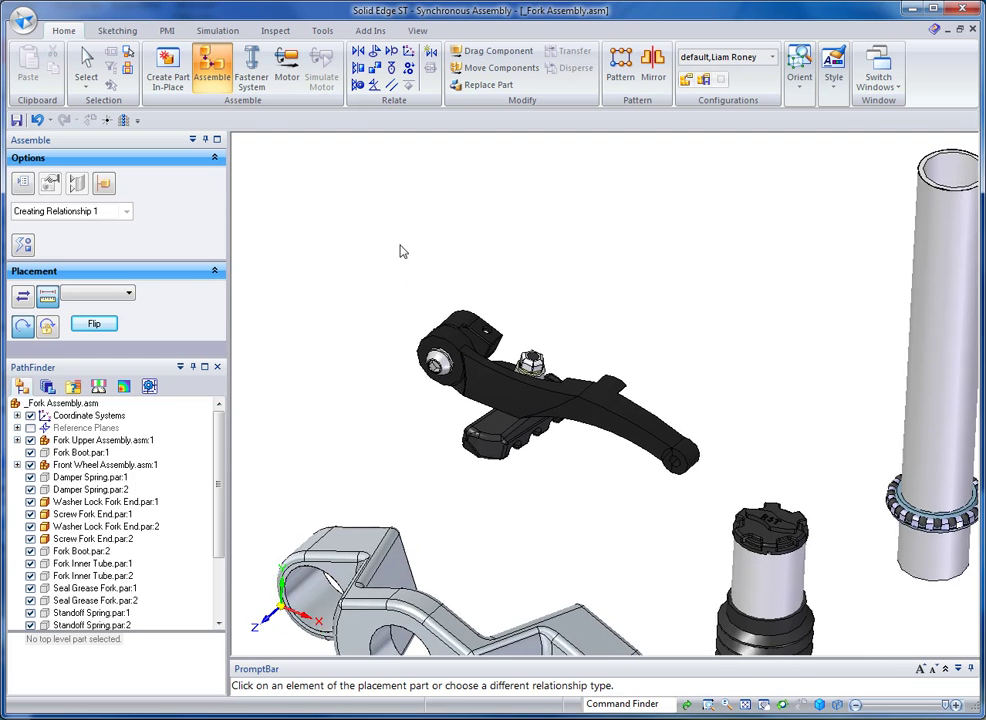
pyautogui.keyDown('shift'); pyautogui.moveTo(399, 249); pyautogui.dragTo(427, 180, button='middle'); pyautogui.keyUp('shift')
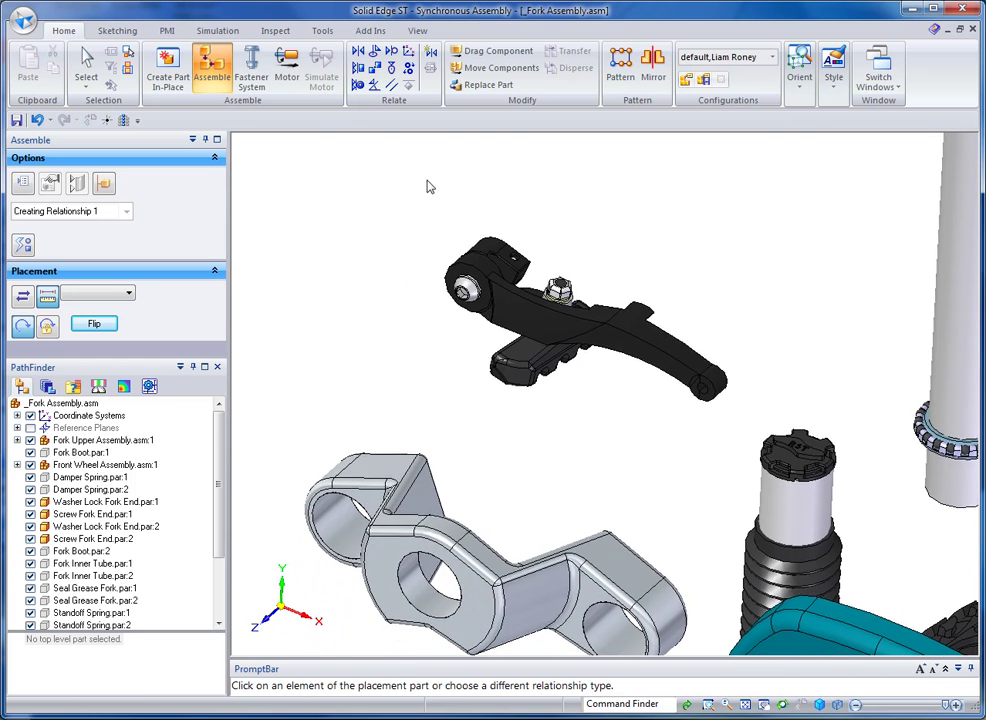
pyautogui.click(484, 243)
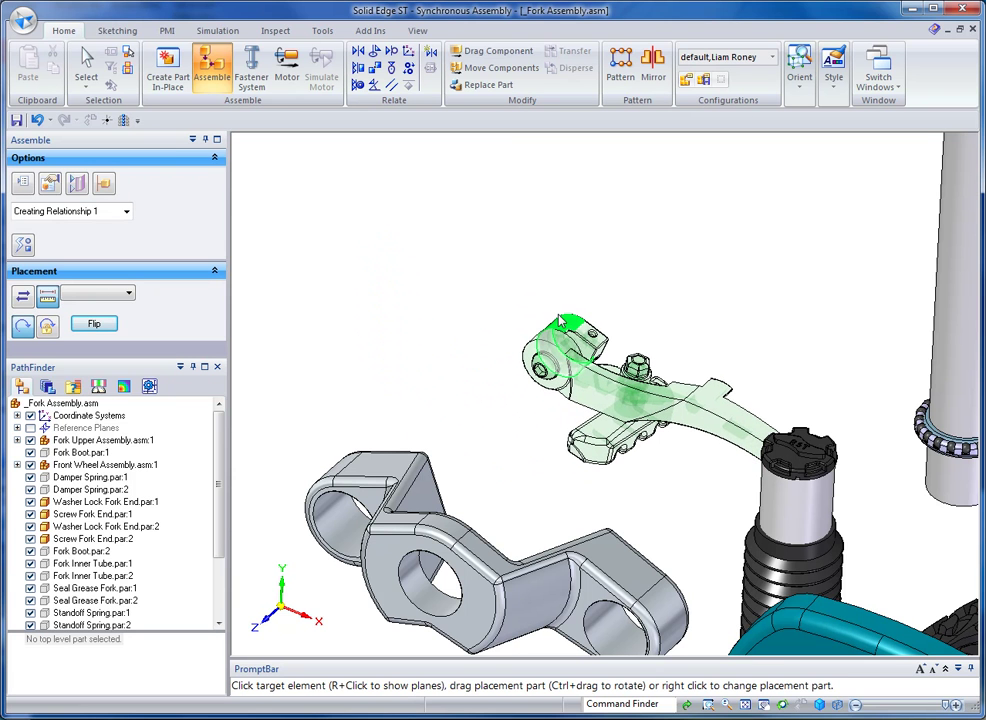
pyautogui.keyDown('ctrl'); pyautogui.moveTo(586, 348); pyautogui.dragTo(392, 304); pyautogui.keyUp('ctrl')
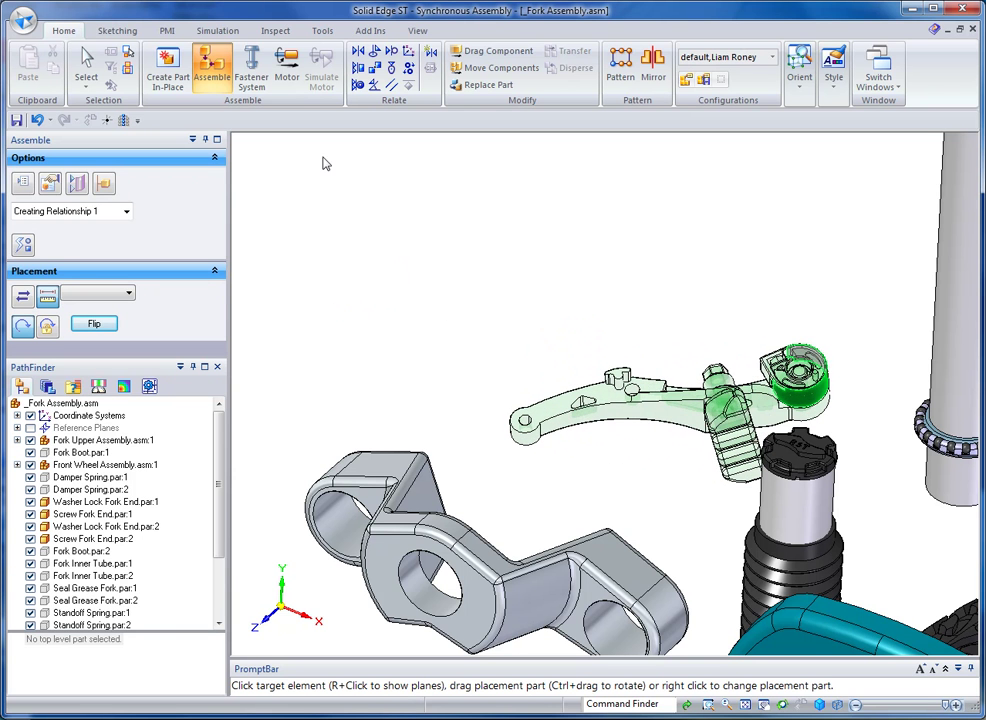
# Step: Using FlashFit, fit the LH brake arm's circular pivot bore onto the circular edge of the fork's near brake post, and flip its direction
pyautogui.click(24, 246)
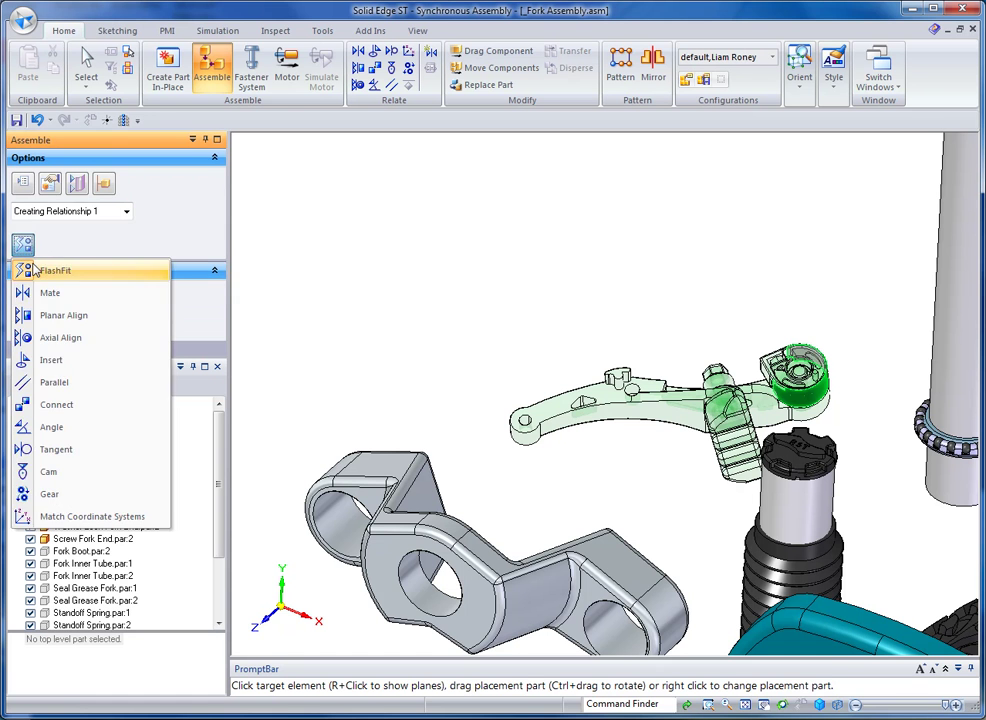
pyautogui.click(34, 270)
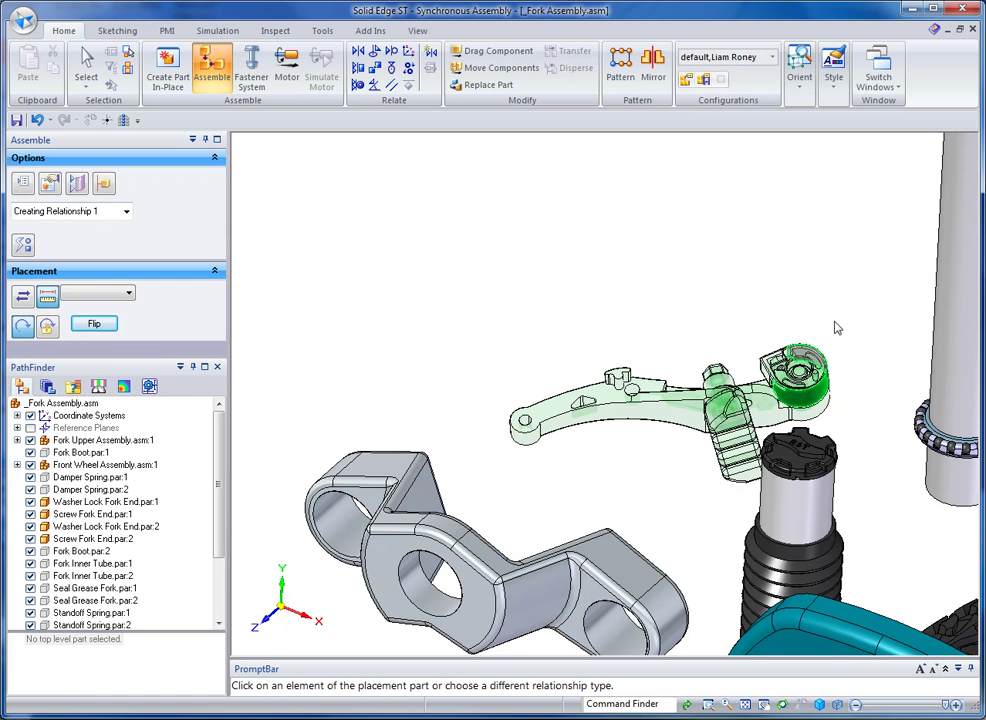
pyautogui.scroll(5, 733, 425)
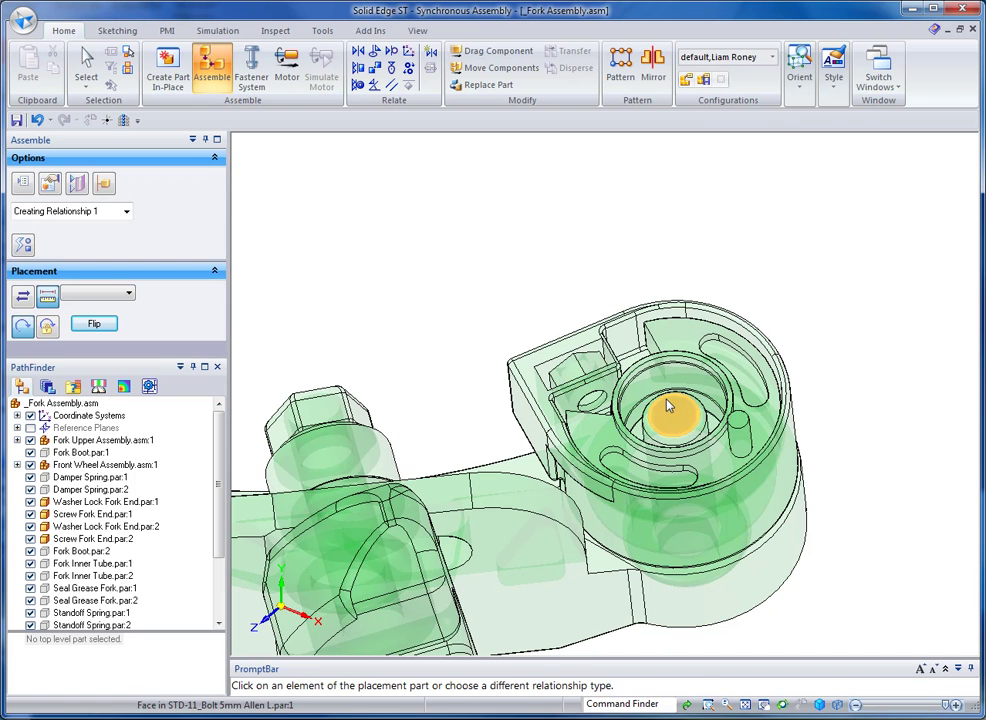
pyautogui.click(662, 403)
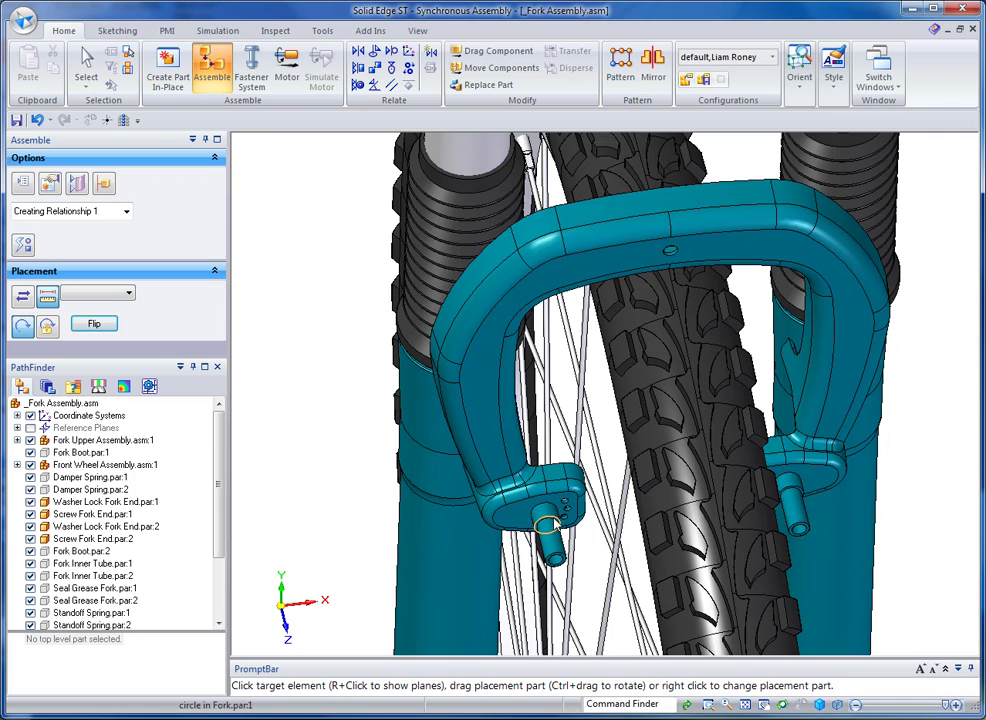
pyautogui.click(548, 524)
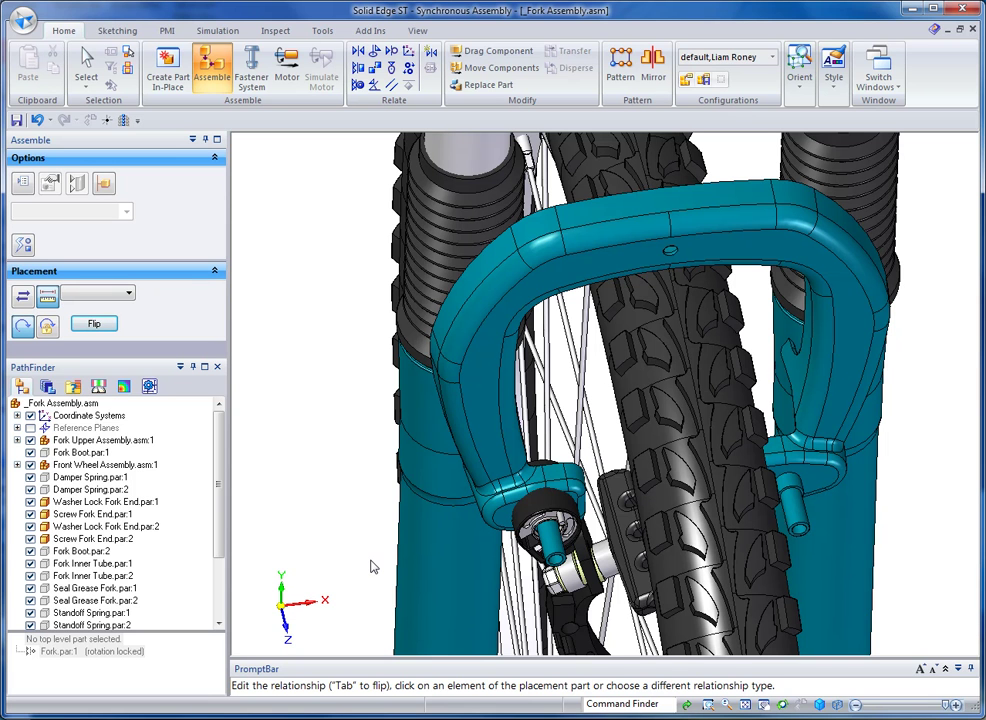
pyautogui.press('Tab')
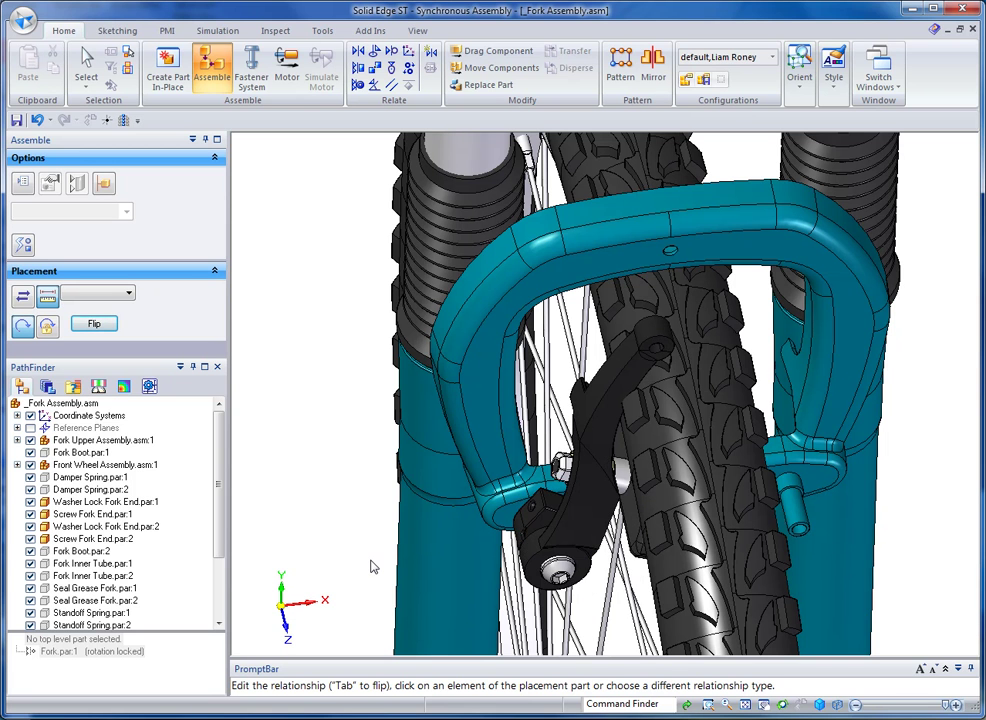
pyautogui.click(86, 65)
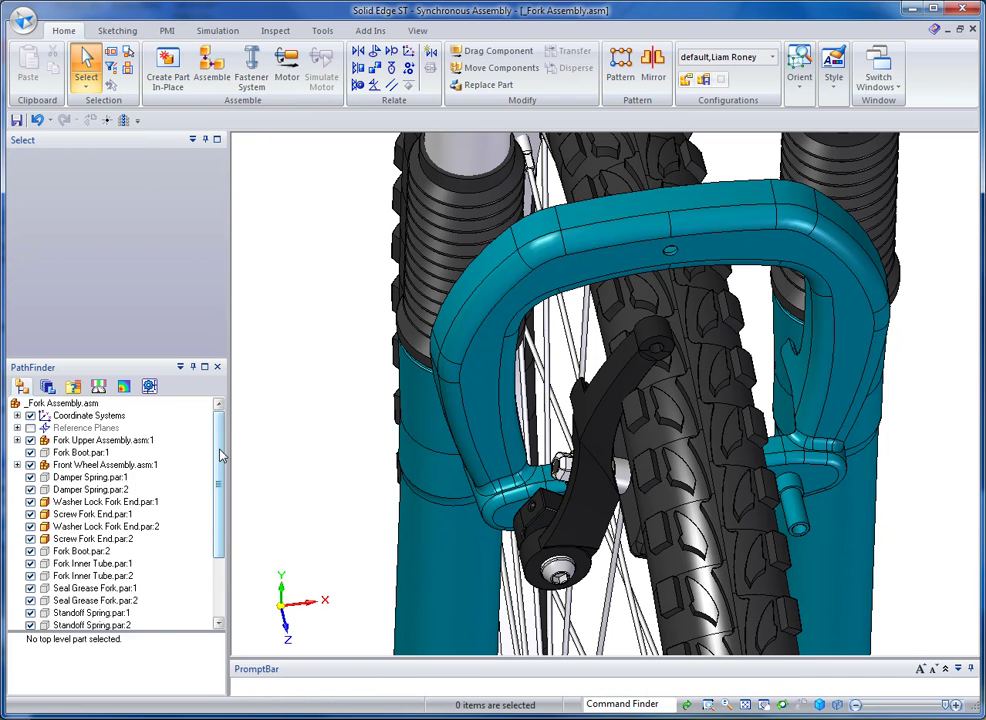
# Step: Unlock rotation in the axial align relationship between Brake Arm Assembly LH and the fork
pyautogui.scroll(-3, 93, 590)
pyautogui.click(93, 589)
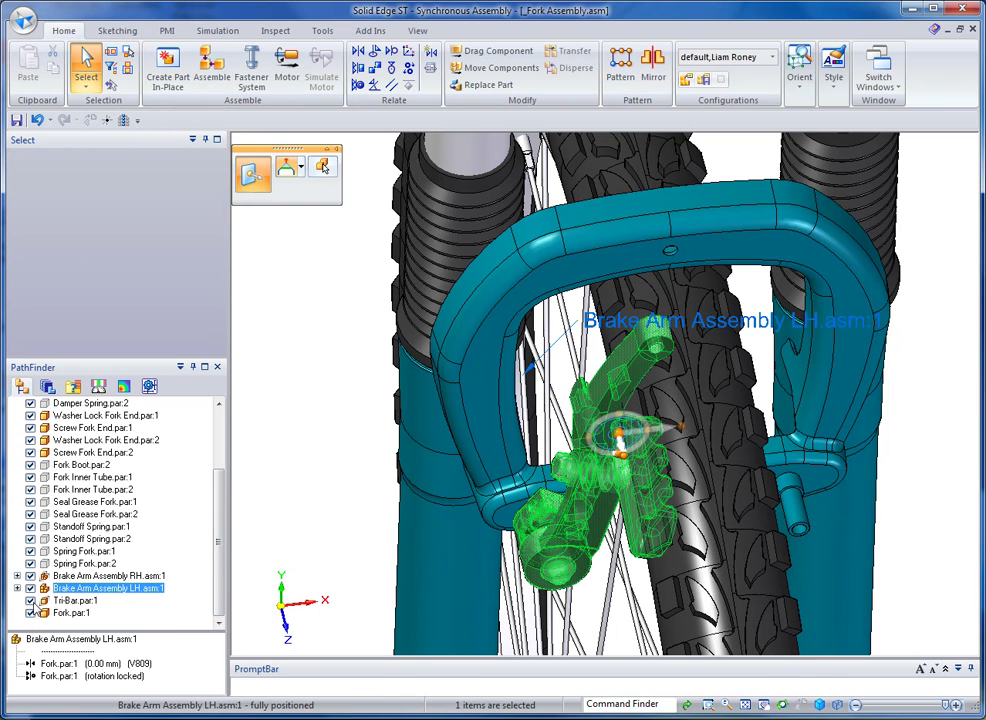
pyautogui.click(54, 677)
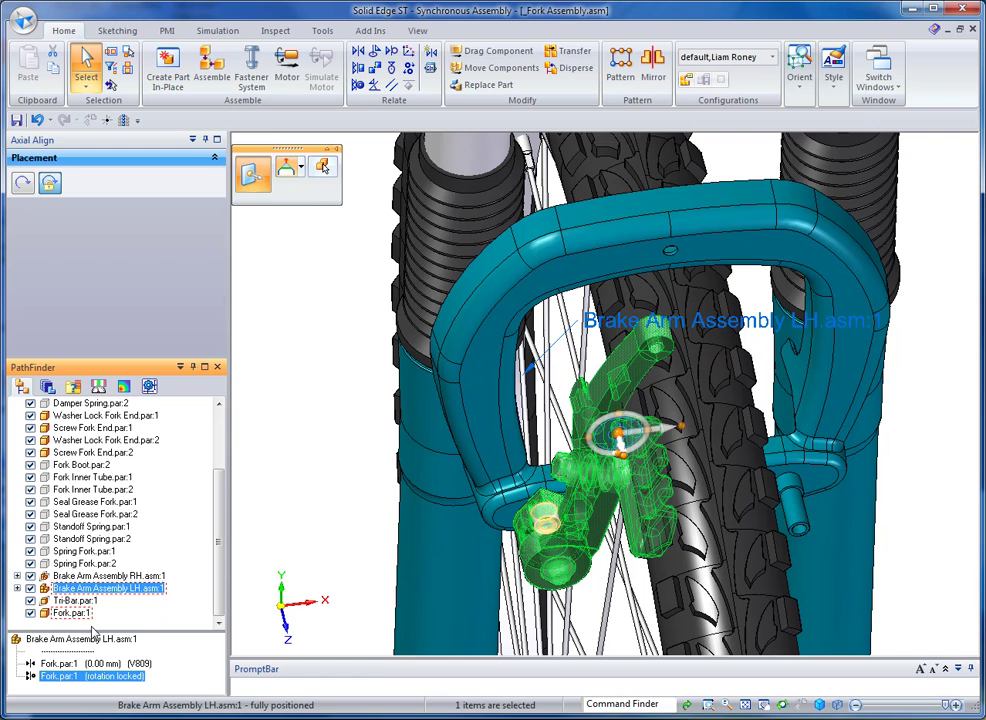
pyautogui.click(22, 183)
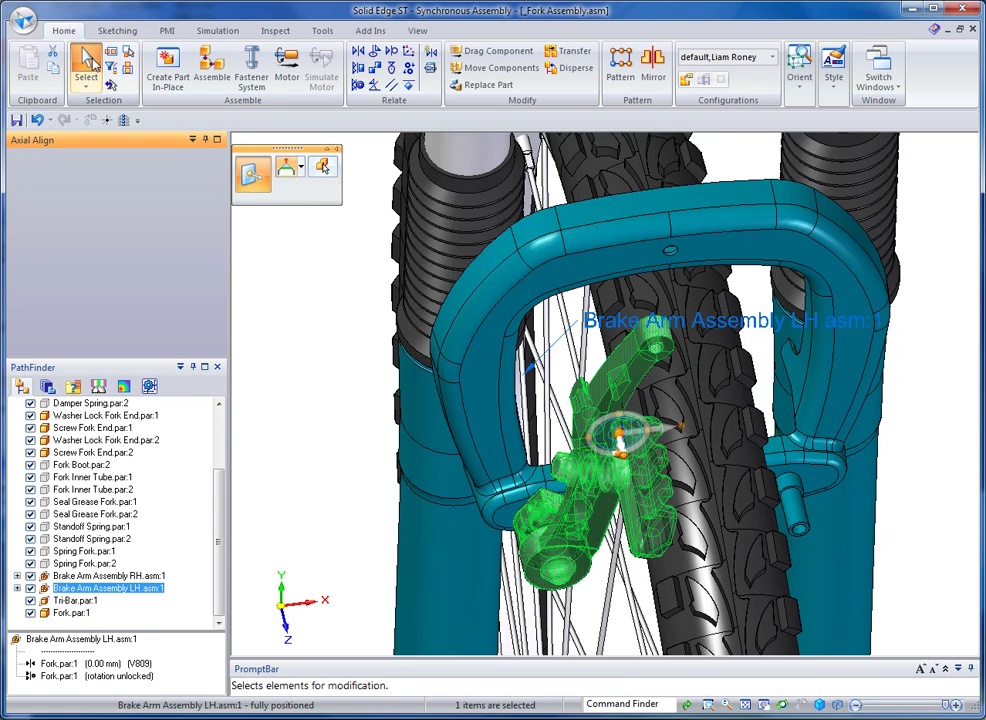
pyautogui.click(88, 62)
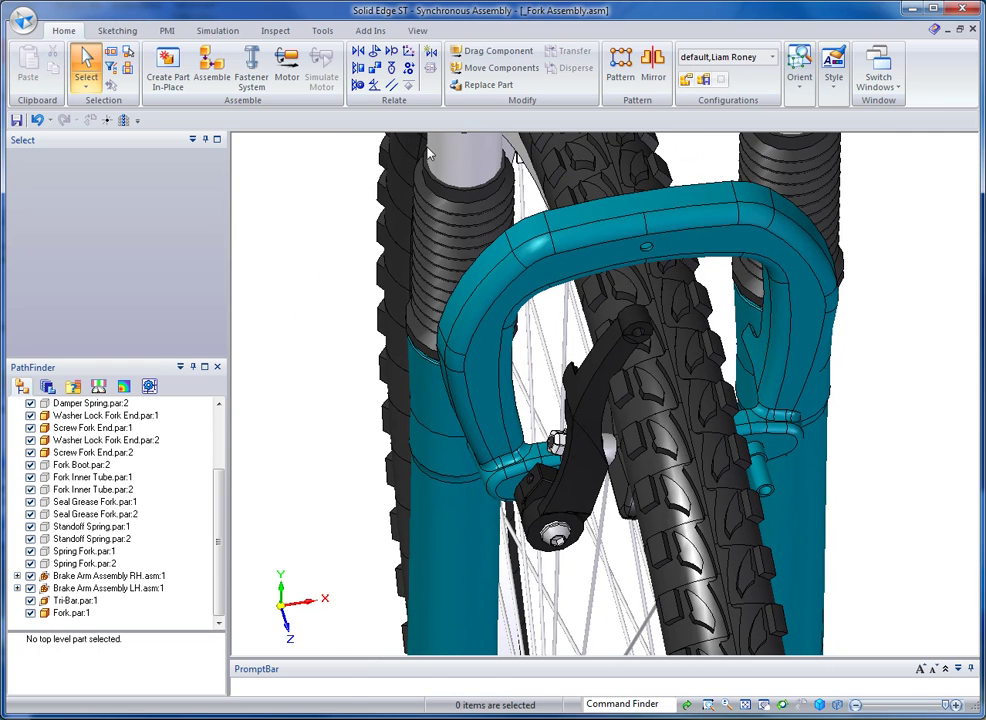
# Step: Swing the LH brake arm about its post with Drag Component until its brake pad stands clear of the tire
pyautogui.click(482, 51)
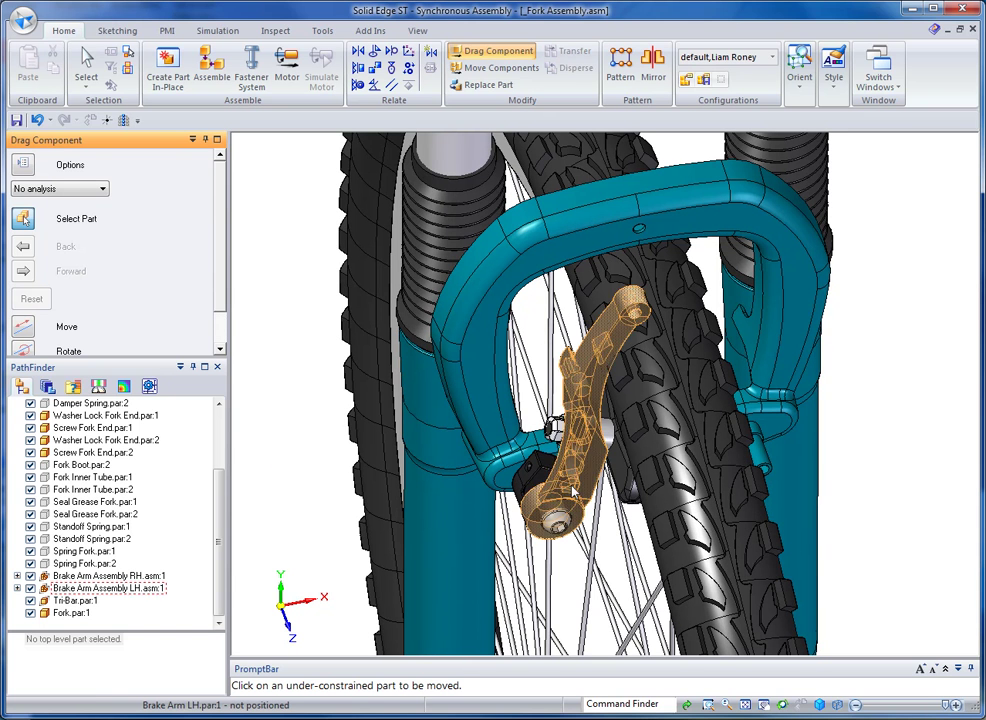
pyautogui.click(590, 420)
pyautogui.moveTo(590, 420); pyautogui.dragTo(610, 425)
pyautogui.moveTo(558, 488); pyautogui.dragTo(571, 351)
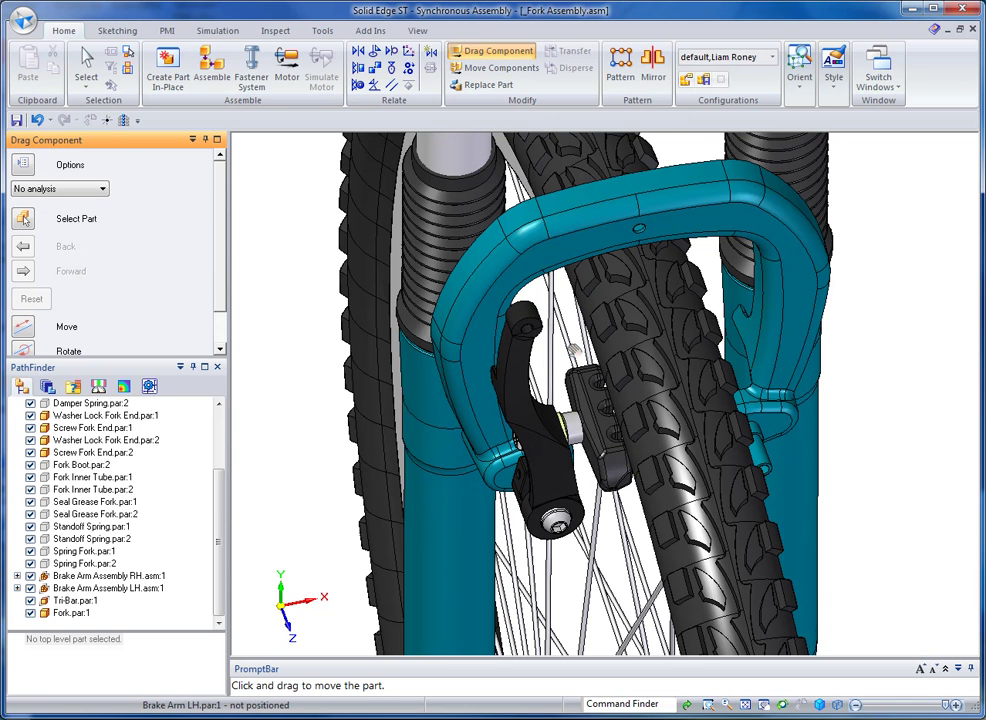
pyautogui.moveTo(574, 350); pyautogui.dragTo(518, 385)
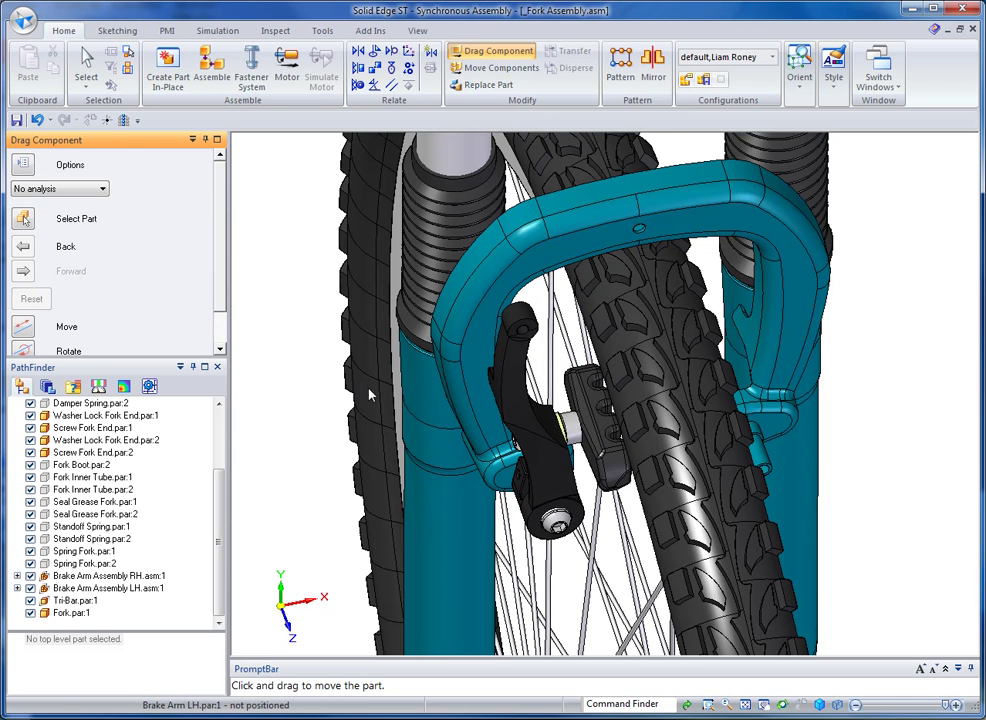
pyautogui.click(86, 66)
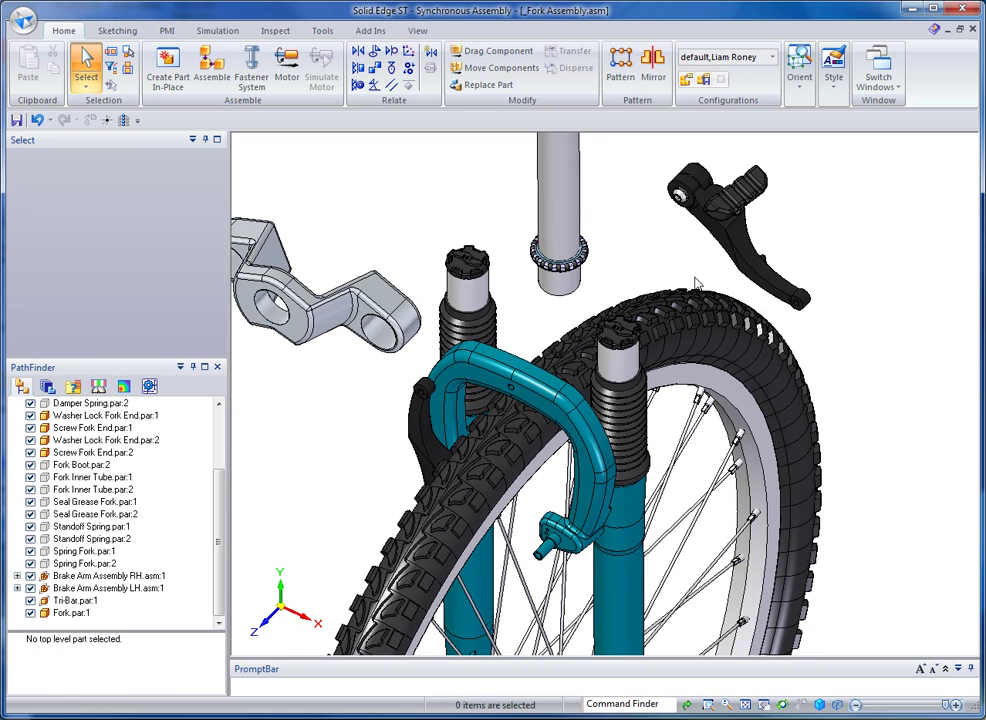
# Step: Move the RH brake arm assembly freehand with the steering wheel to a spot beside the fork's free brake post
pyautogui.click(698, 178)
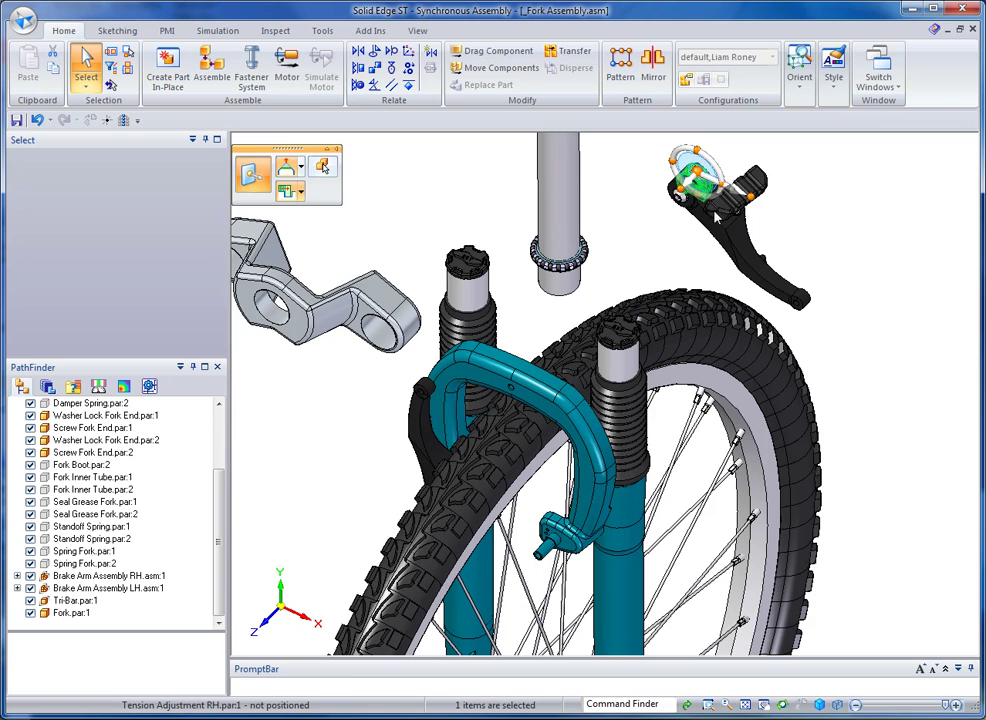
pyautogui.click(746, 199)
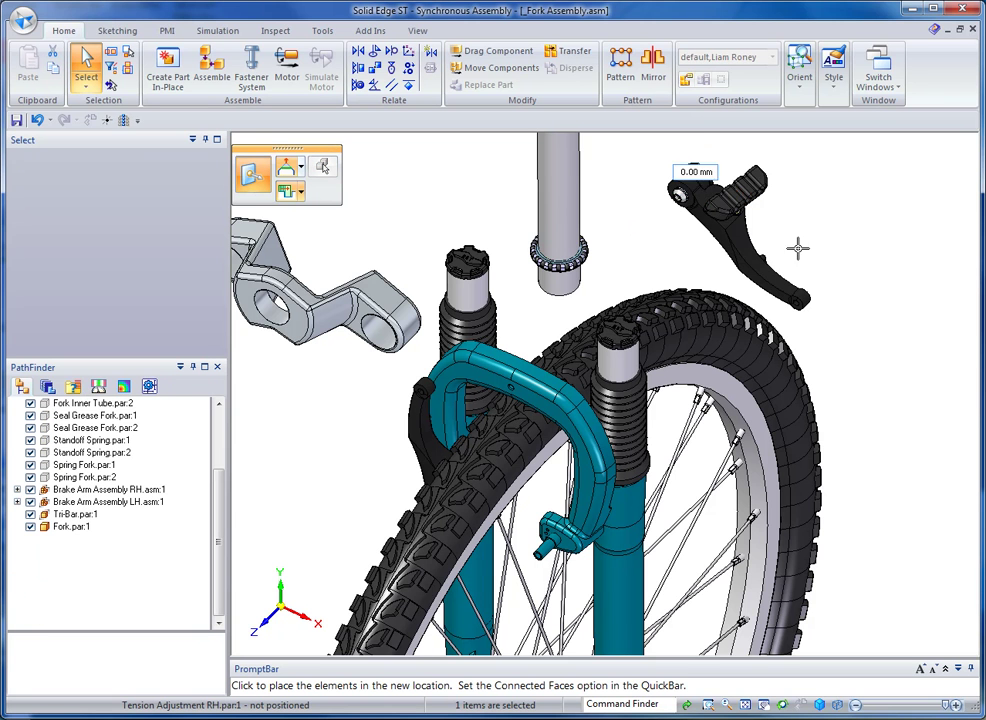
pyautogui.click(889, 372)
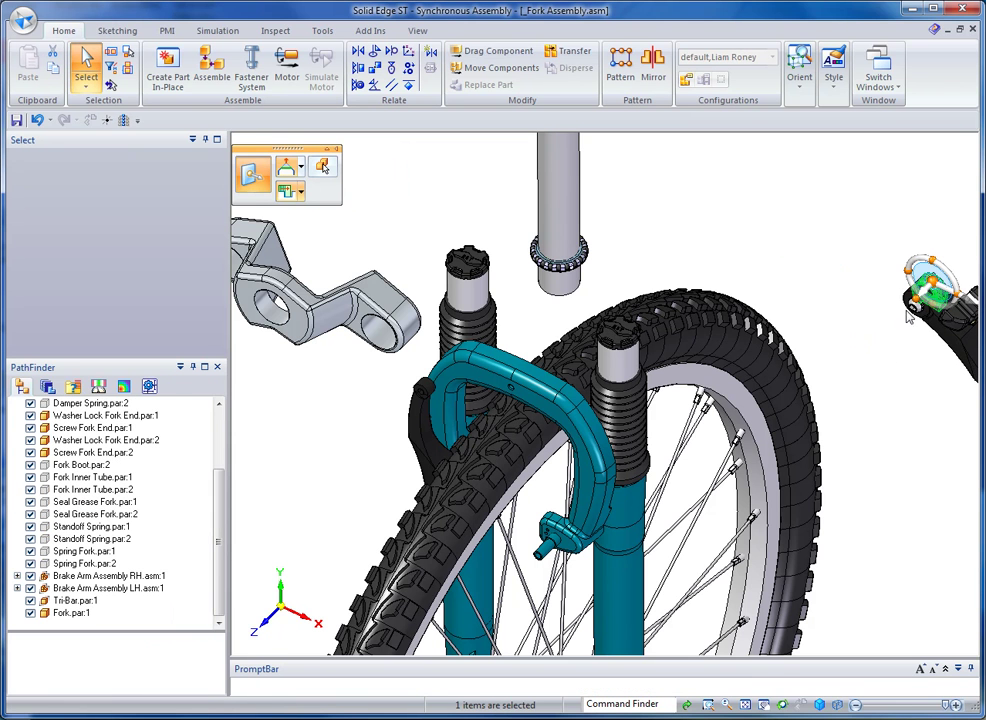
pyautogui.click(932, 288)
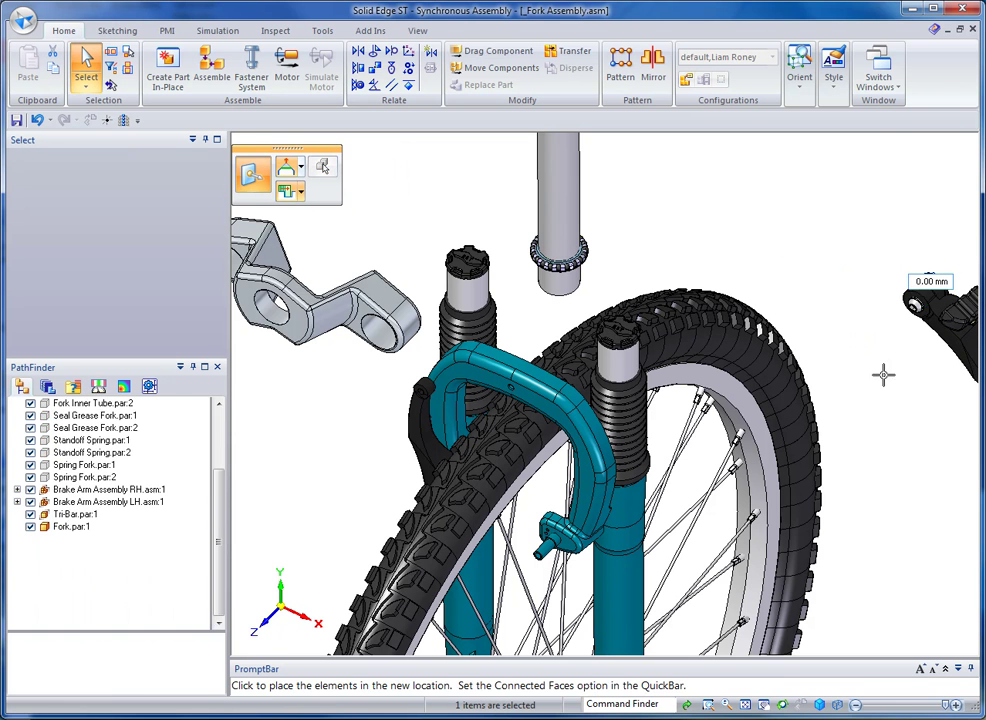
pyautogui.click(557, 543)
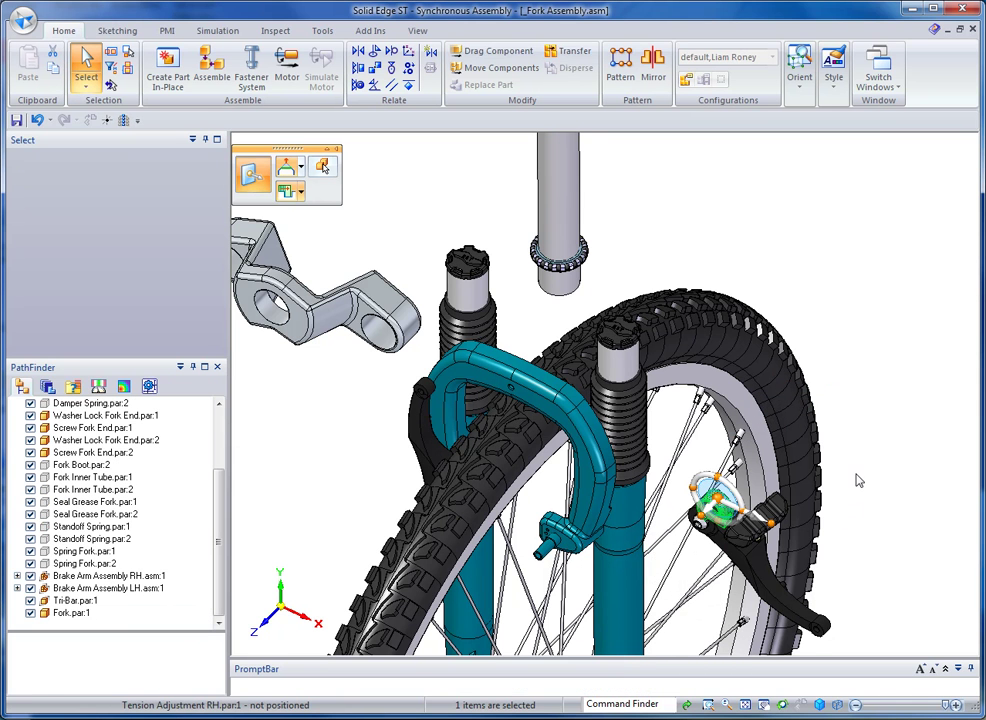
# Step: Move the RH brake arm assembly onto the fork's free brake post with the steering wheel
pyautogui.scroll(6, 857, 481)
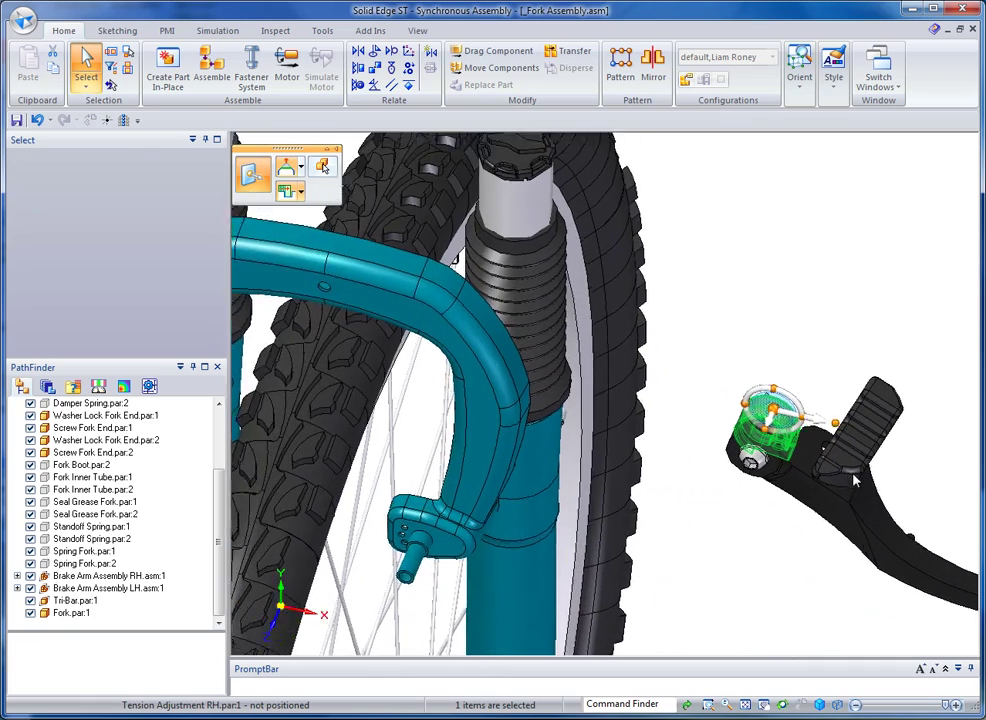
pyautogui.scroll(4, 854, 478)
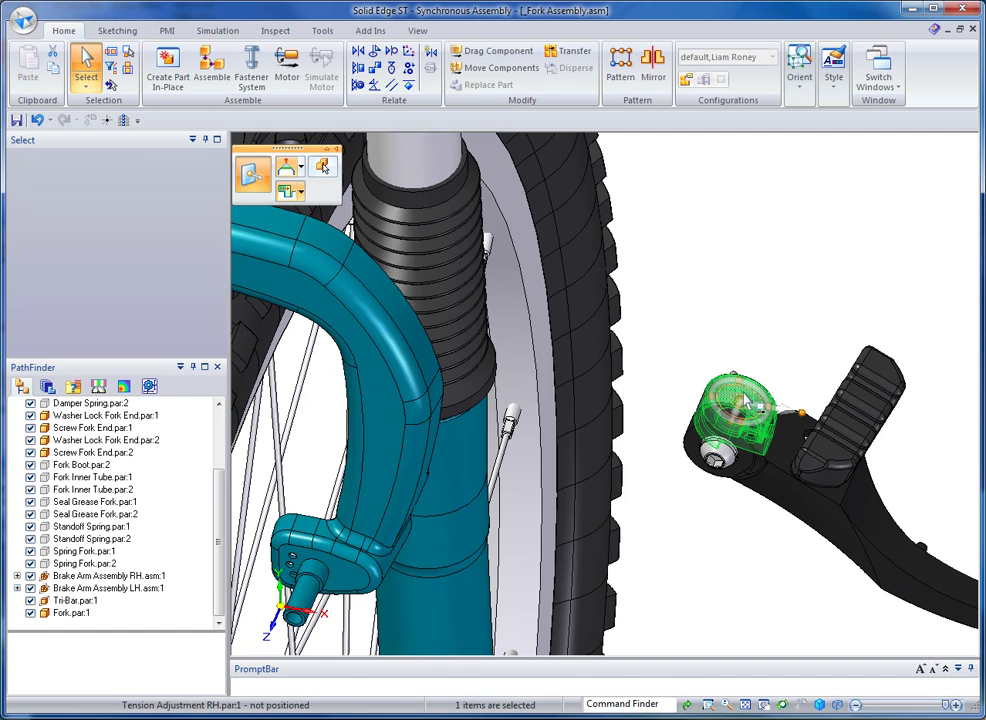
pyautogui.click(737, 403)
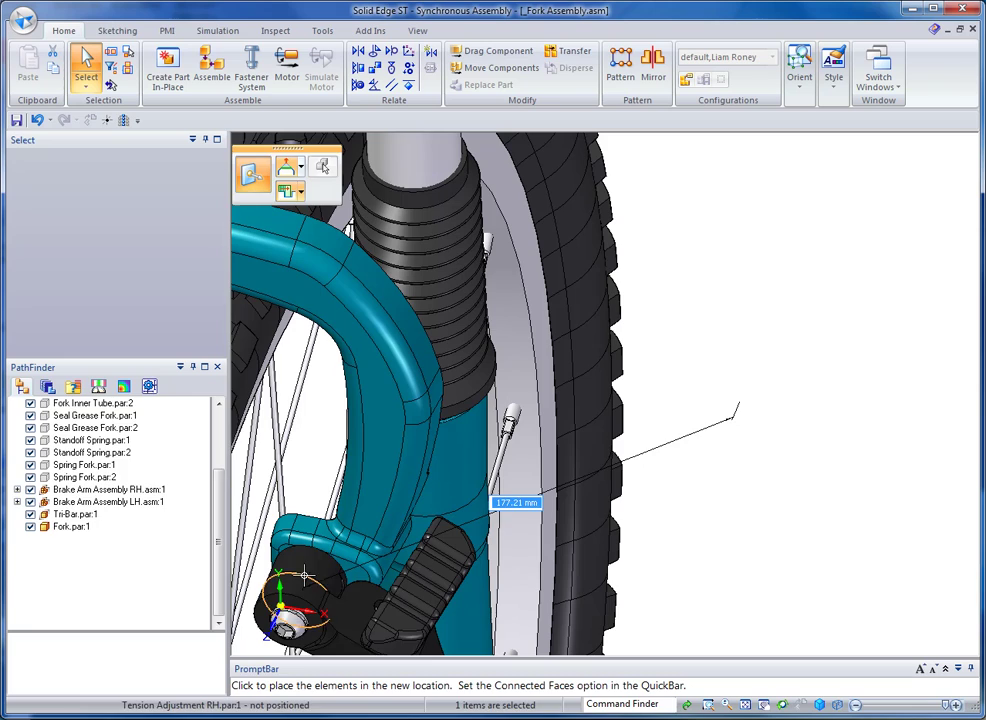
pyautogui.click(478, 502)
# Step: Rotate the RH brake arm assembly about its brake post until the arm stands upright with its pad facing the tire
pyautogui.scroll(-3, 628, 462)
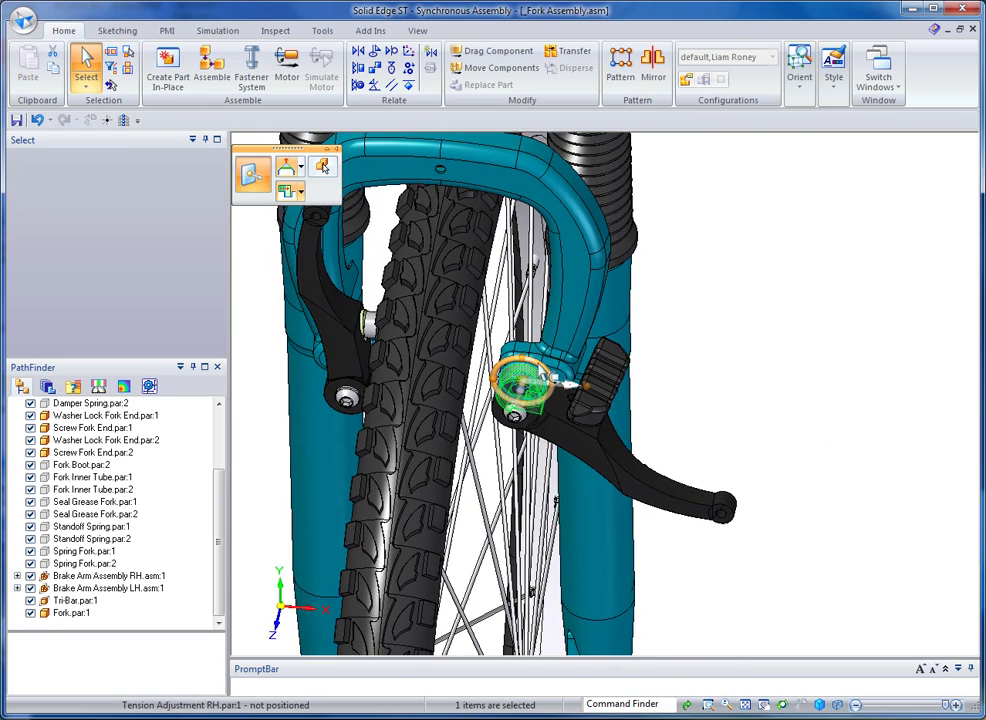
pyautogui.click(542, 369)
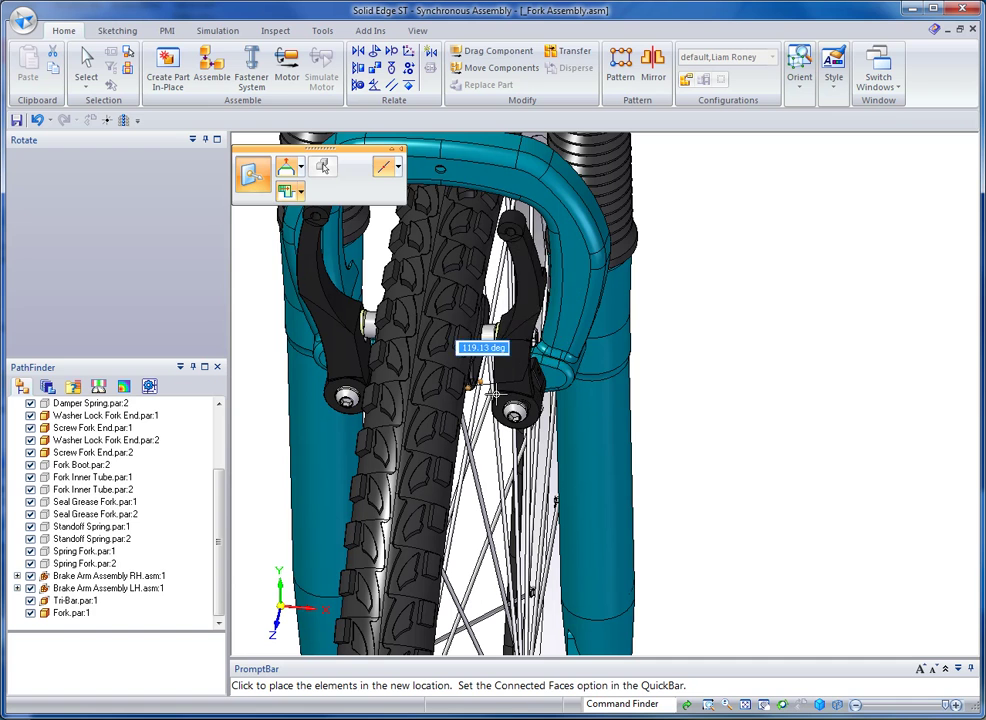
pyautogui.click(480, 378)
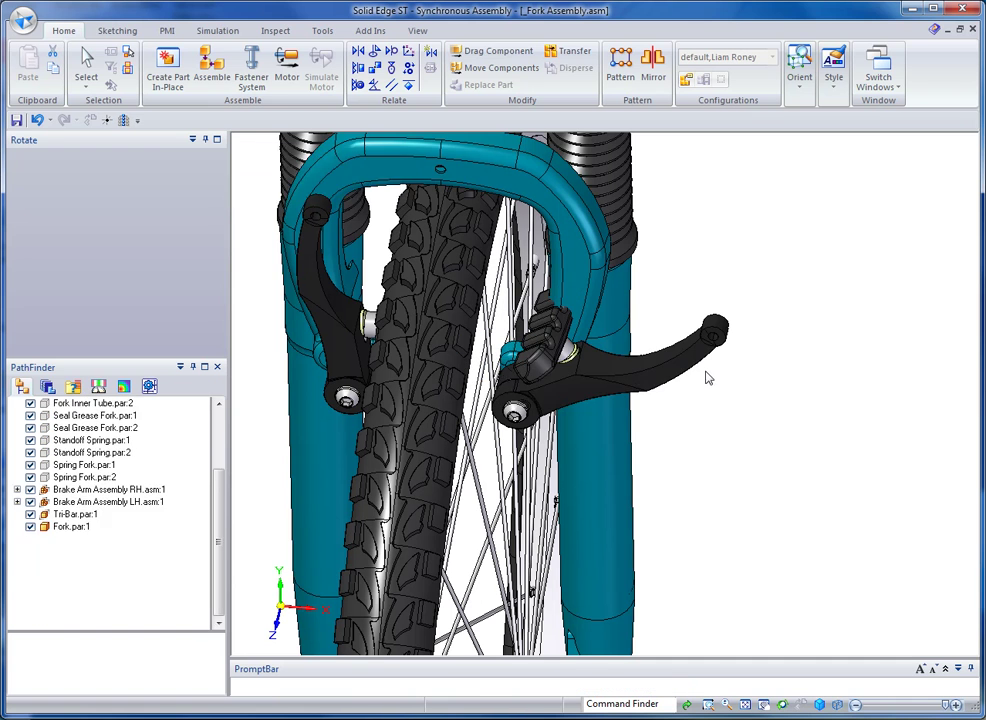
pyautogui.click(558, 402)
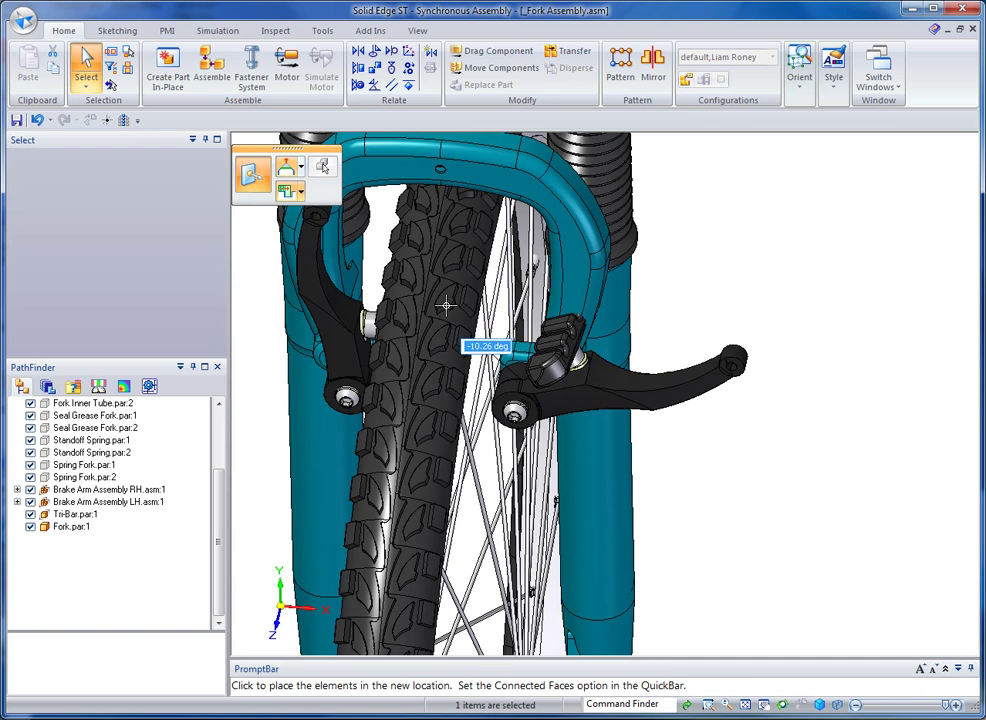
pyautogui.click(345, 325)
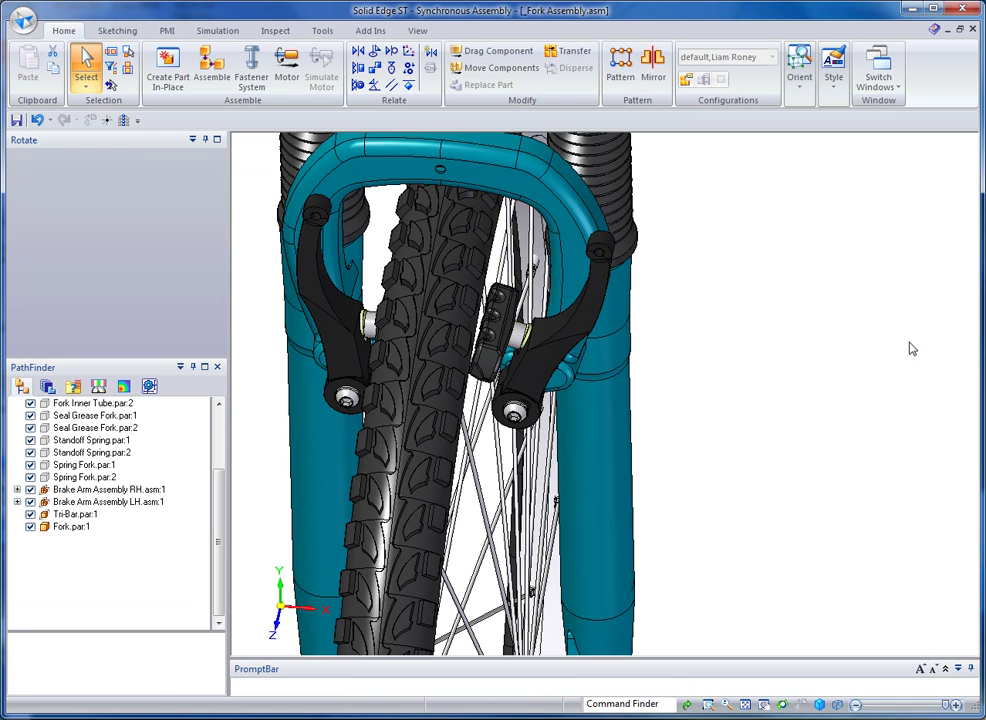
# Step: Using Assemble, align the Tri-Bar's centre bore with the steerer tube and an outer bore with its matching fork leg
pyautogui.hotkey('alt', 'F5')
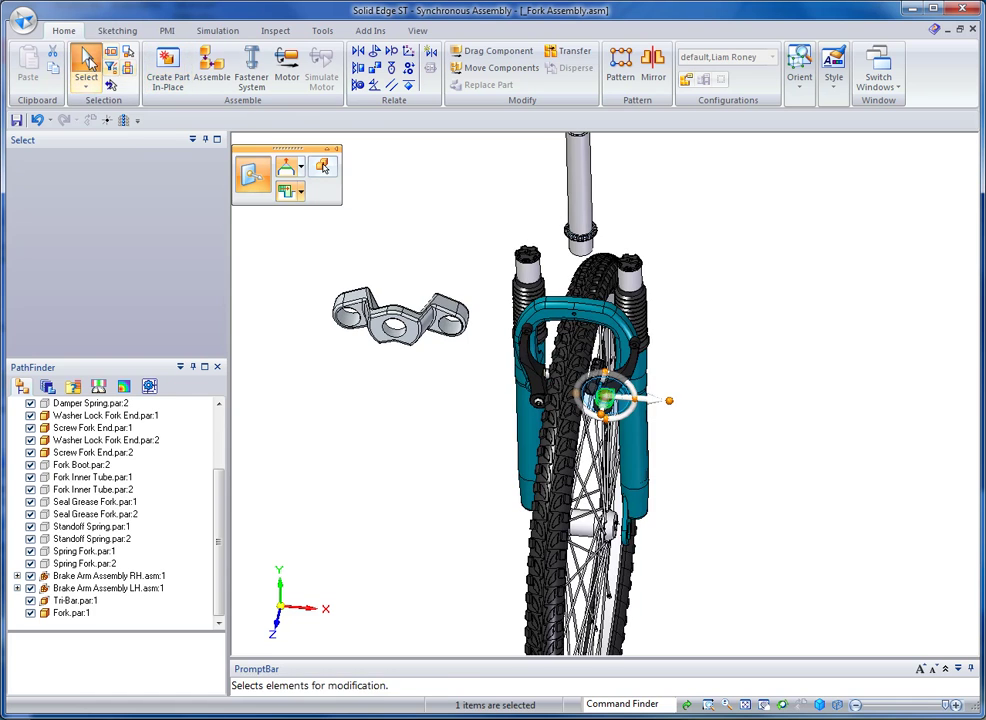
pyautogui.click(211, 75)
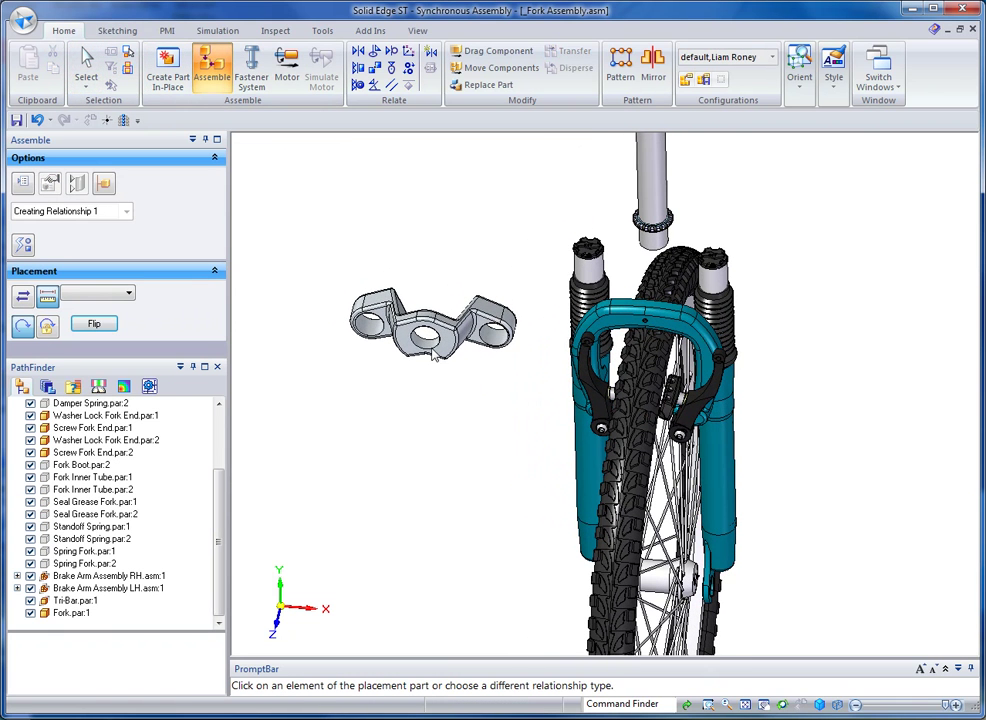
pyautogui.click(419, 342)
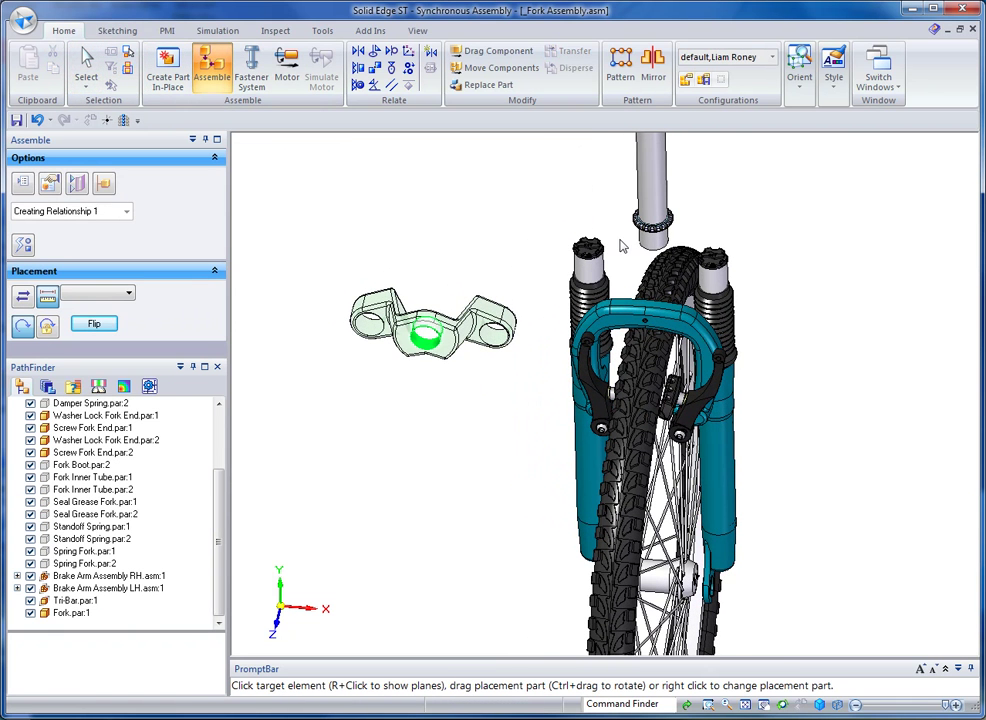
pyautogui.click(648, 192)
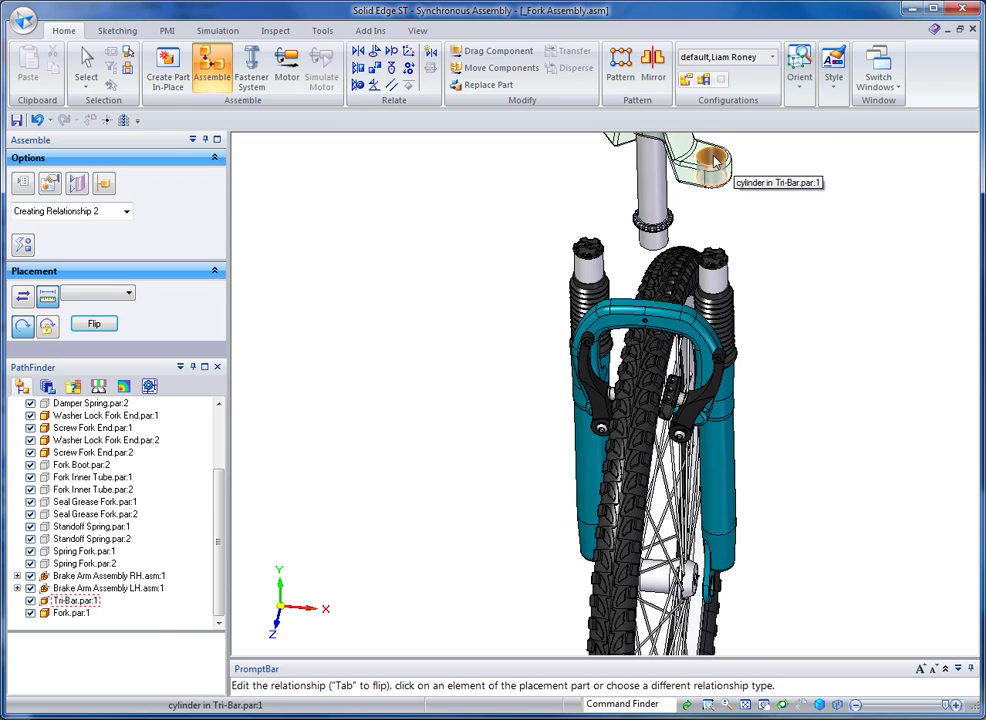
pyautogui.click(714, 160)
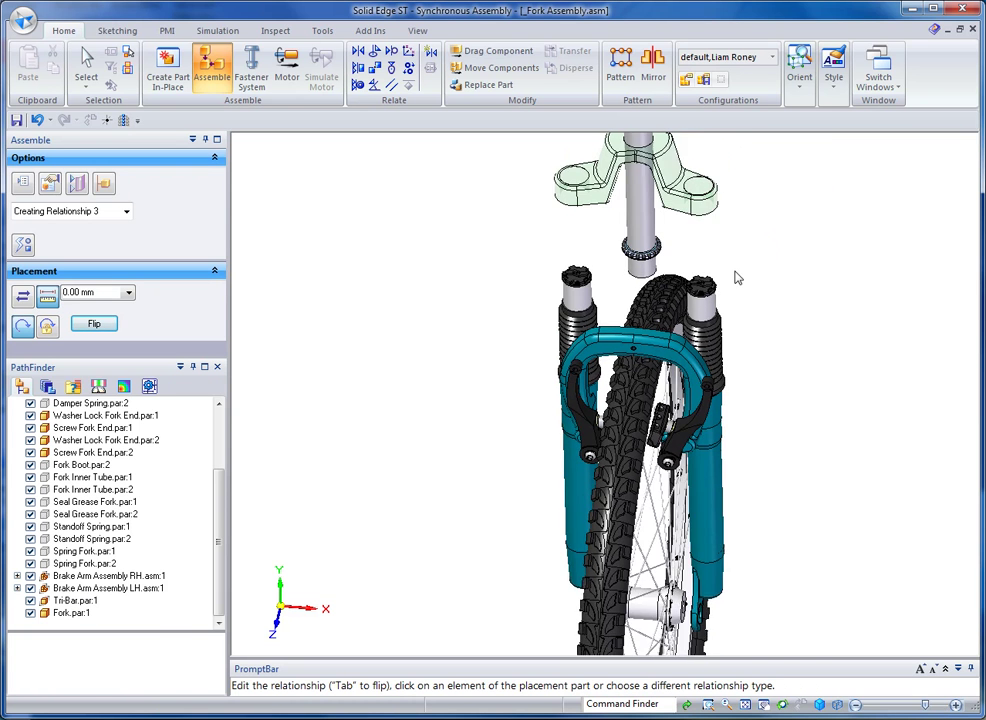
# Step: Move the Tri-Bar about 147 mm down the steerer tube onto the fork legs with the steering wheel
pyautogui.click(88, 70)
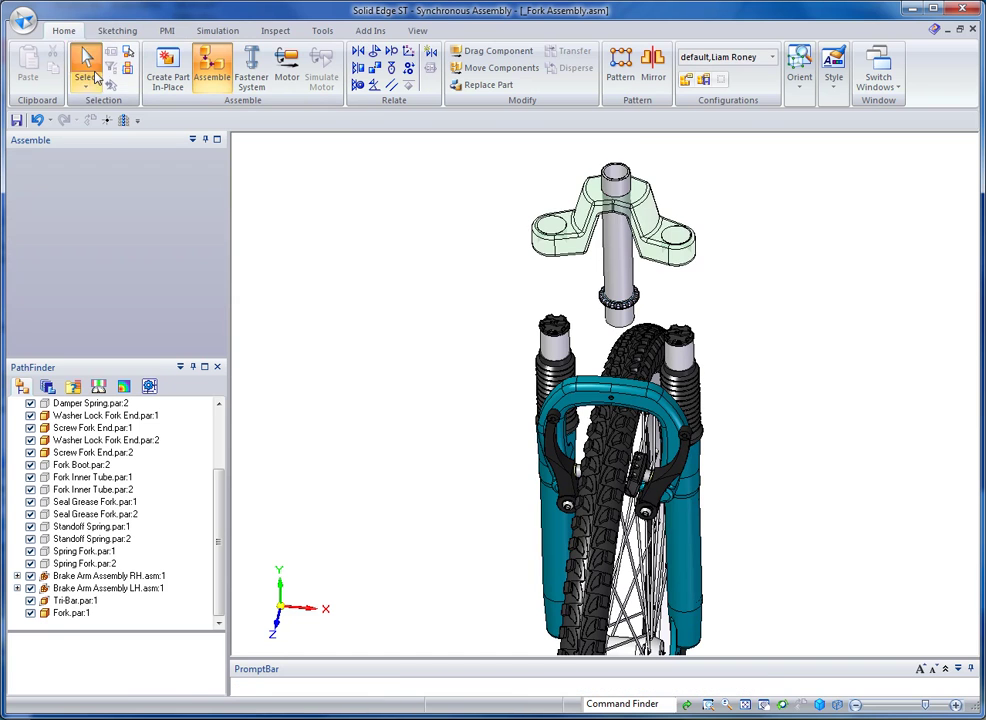
pyautogui.click(656, 192)
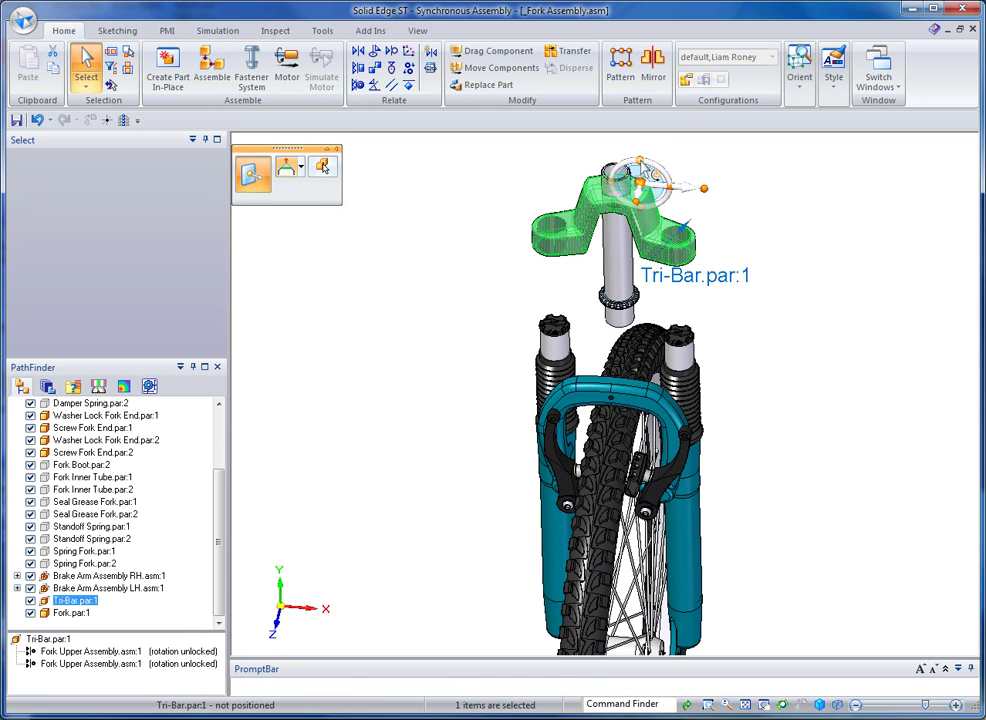
pyautogui.click(641, 160)
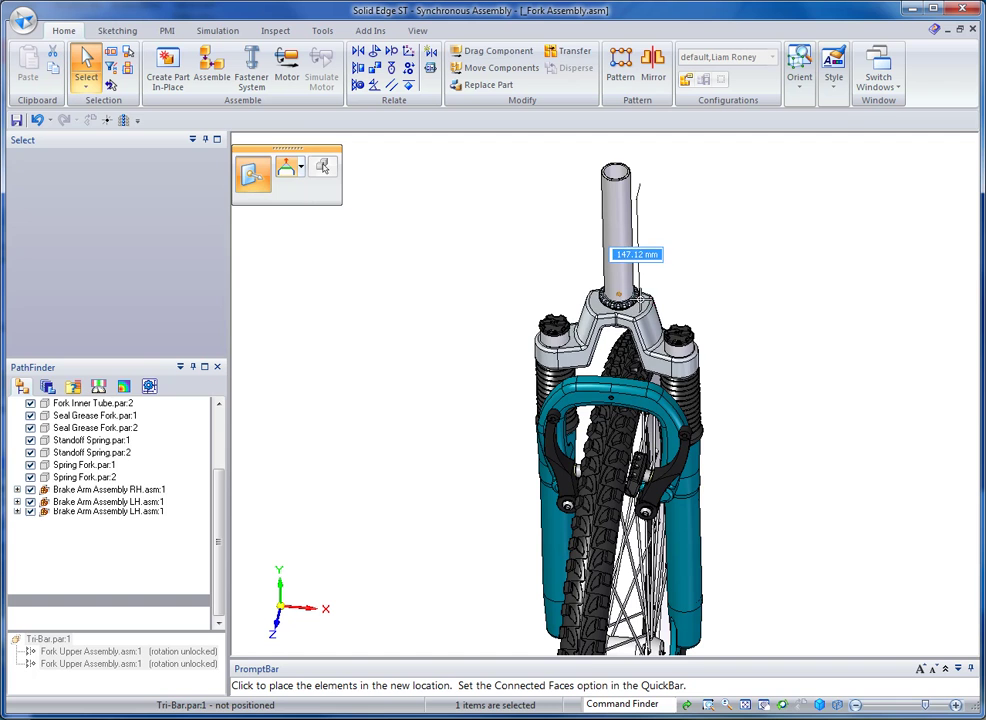
pyautogui.click(796, 243)
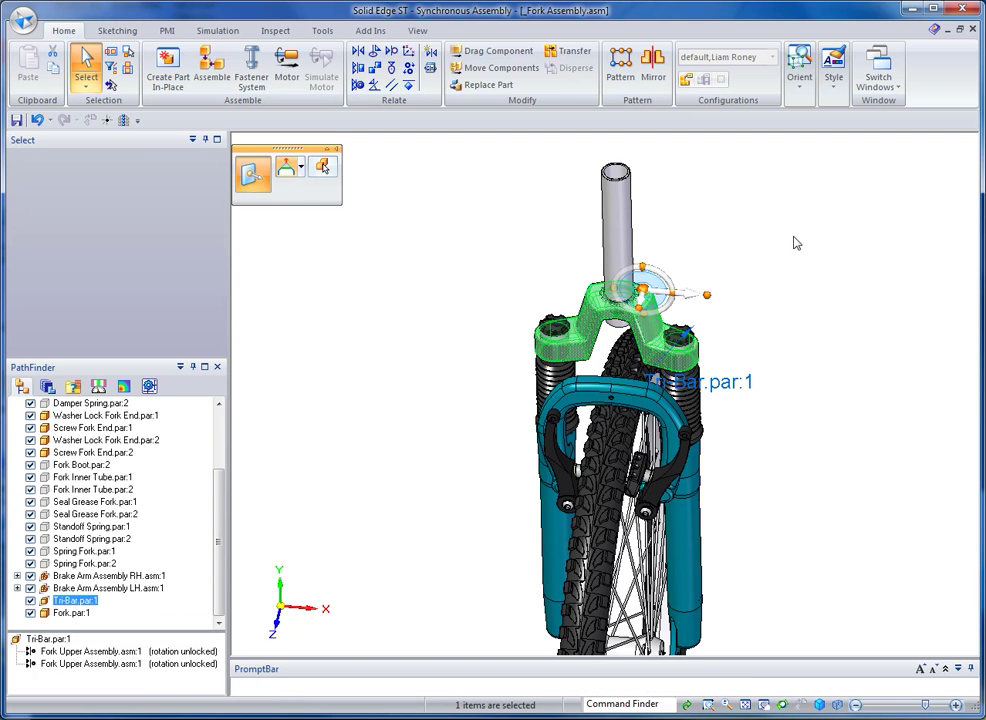
pyautogui.press('Escape')
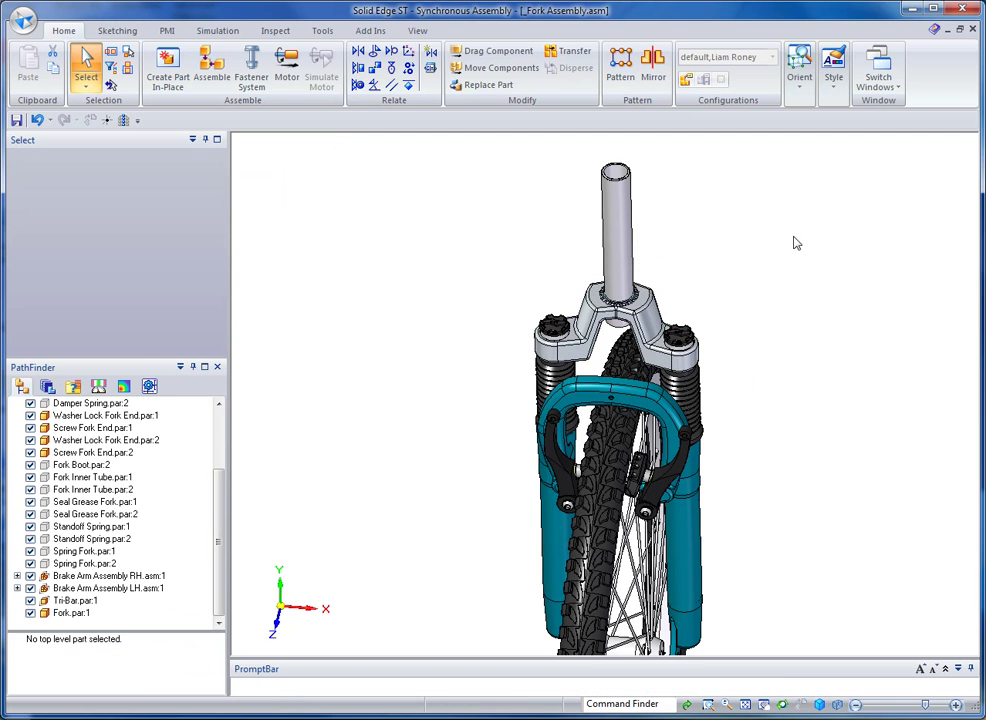